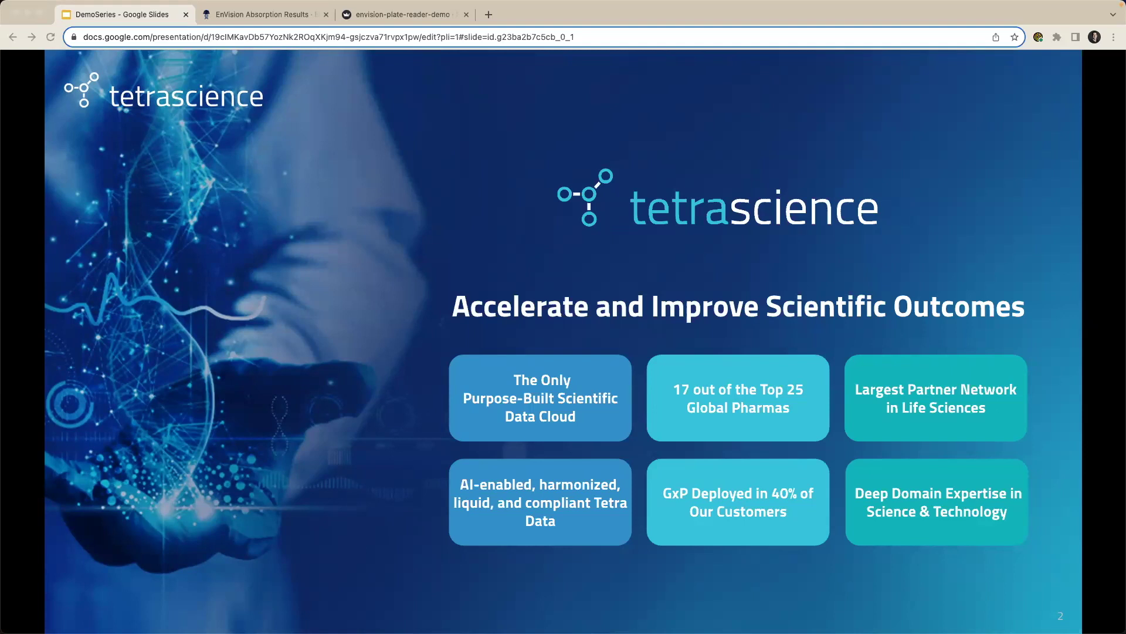
Step: Advance to slide 3 and build the Data Integration and Mgmt, Data App and AI pyramid layers
key("Right")
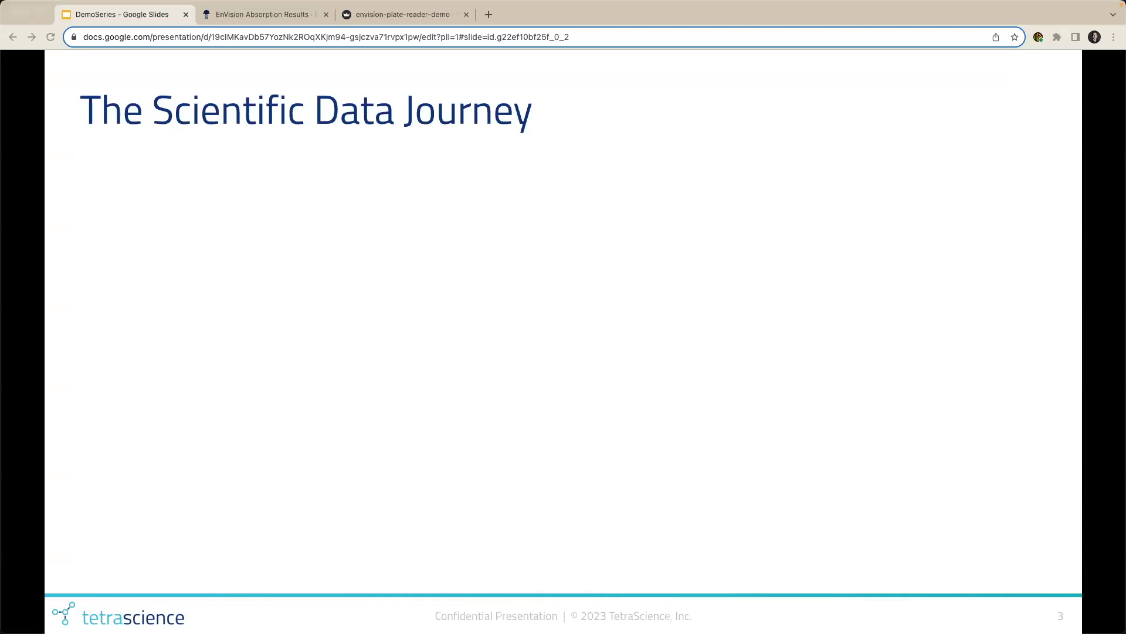
key("Right")
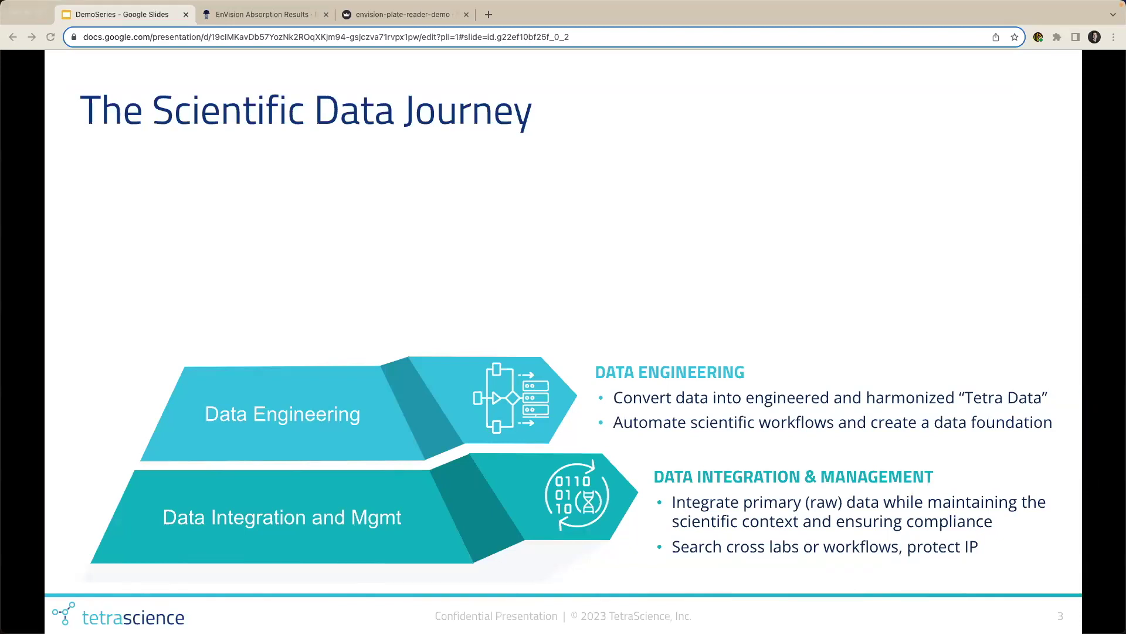
key("Right")
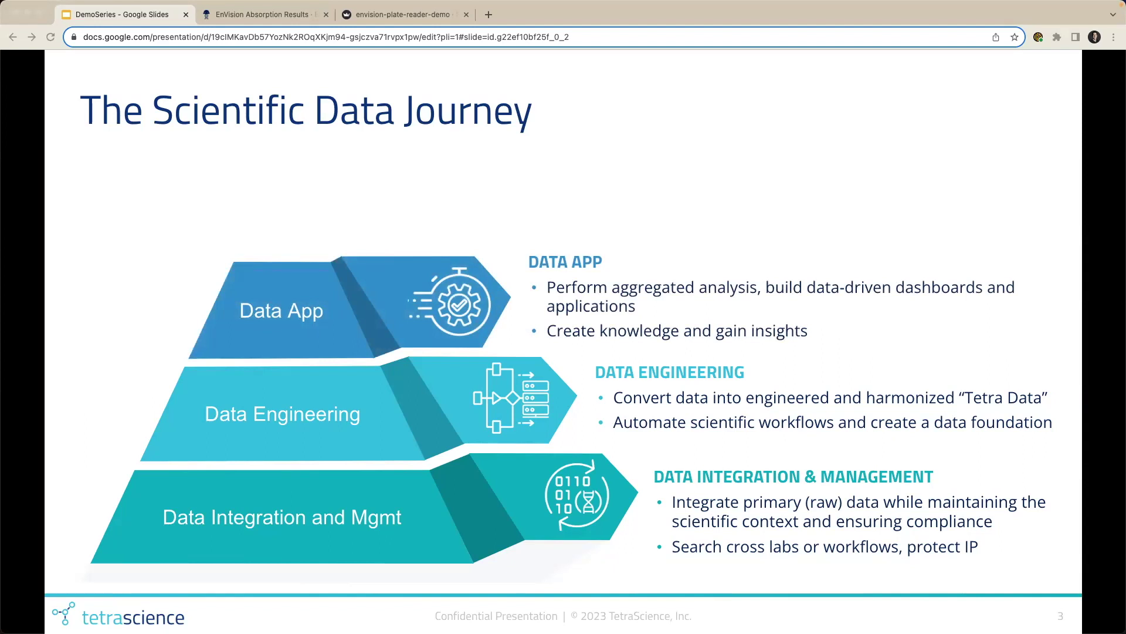
key("Right")
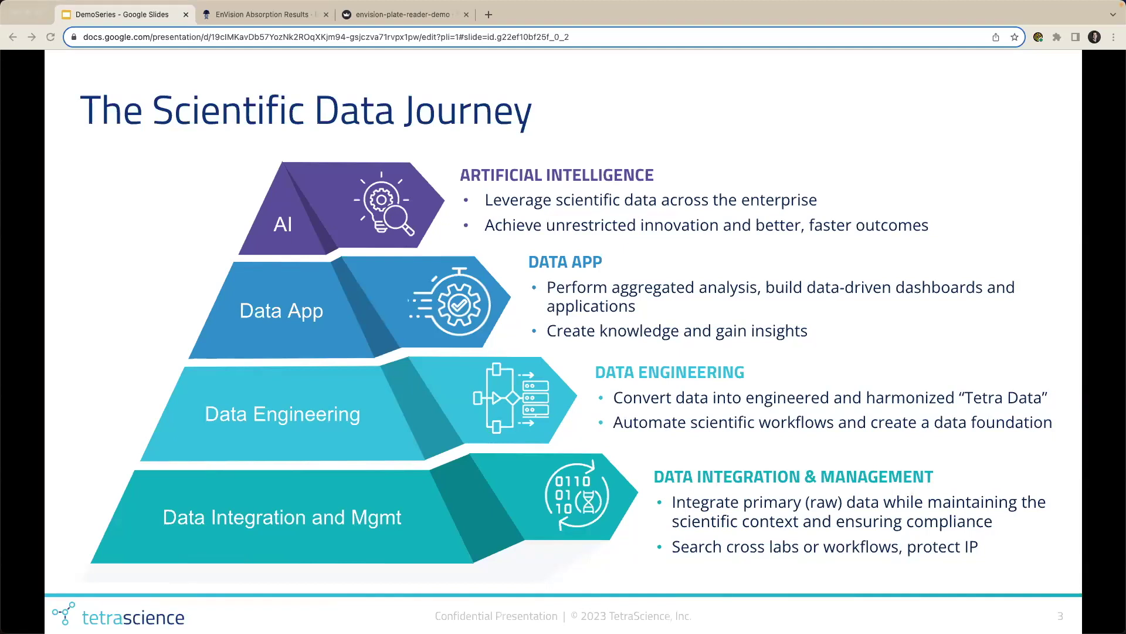
Step: Advance to the 'Unlocking Unseen Insights for our Customers' nebula title slide
key("Right")
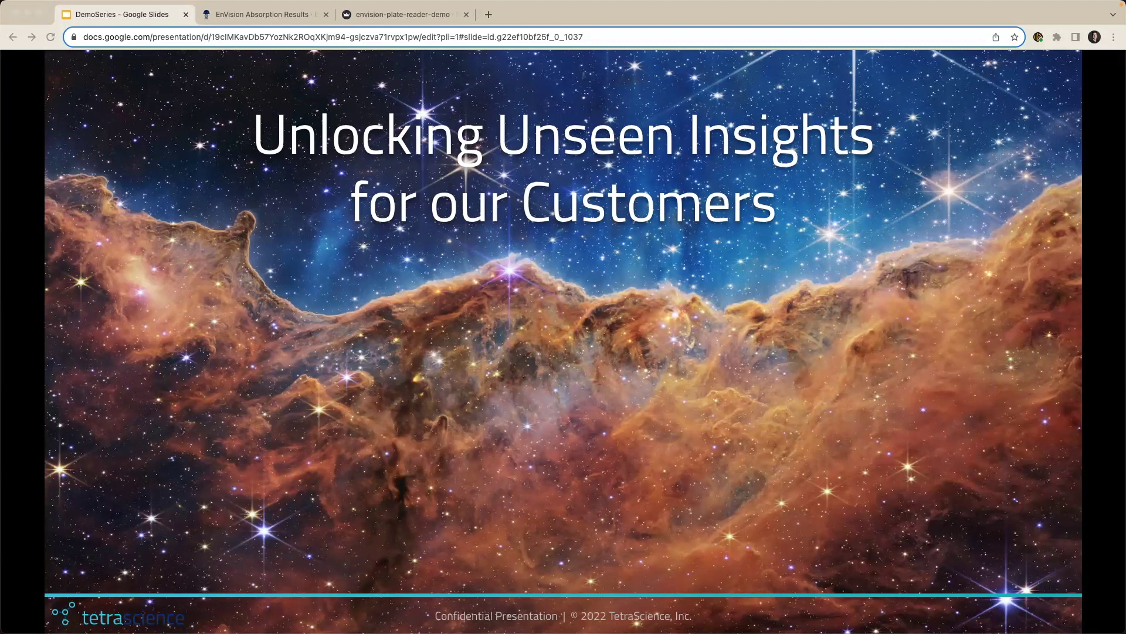
Step: Go to the Agenda slide and show 'Automatically Correlate Sample Information with Instrument Results'
key("Right")
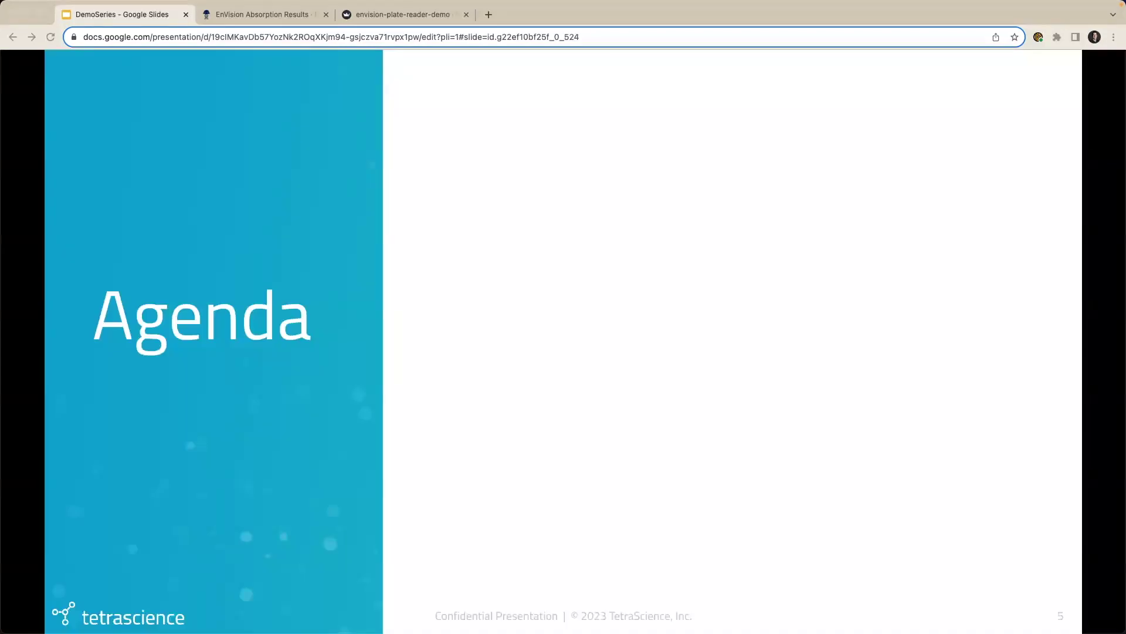
key("Right")
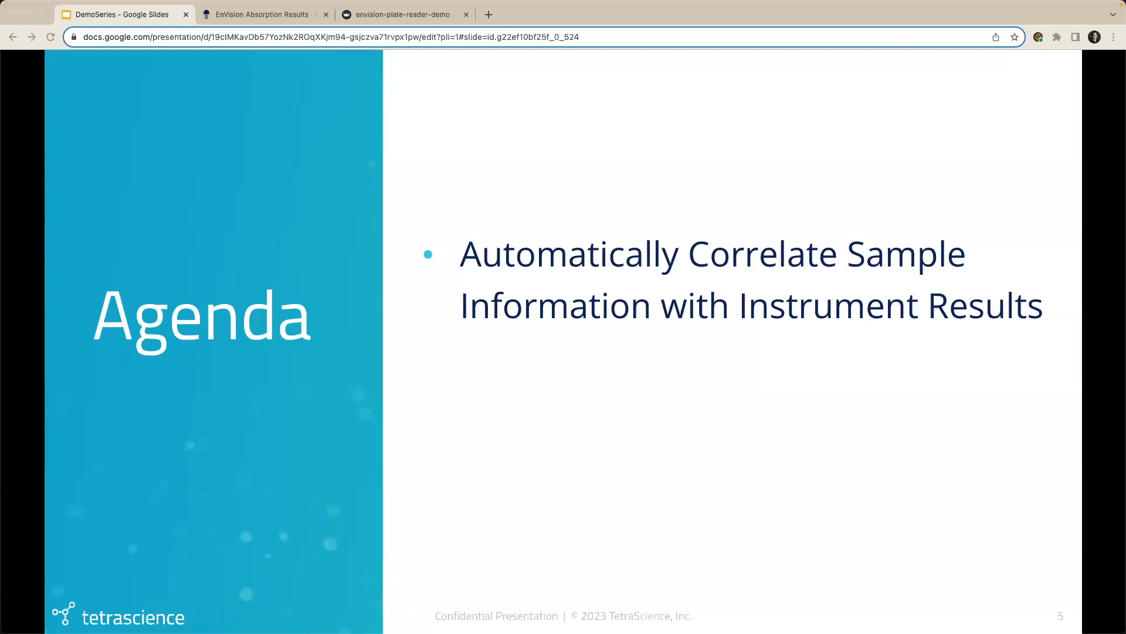
Step: Highlight the Well Location–Replicate and Absorbance columns, then open the EnVision Absorption Results II entry
left_click(234, 15)
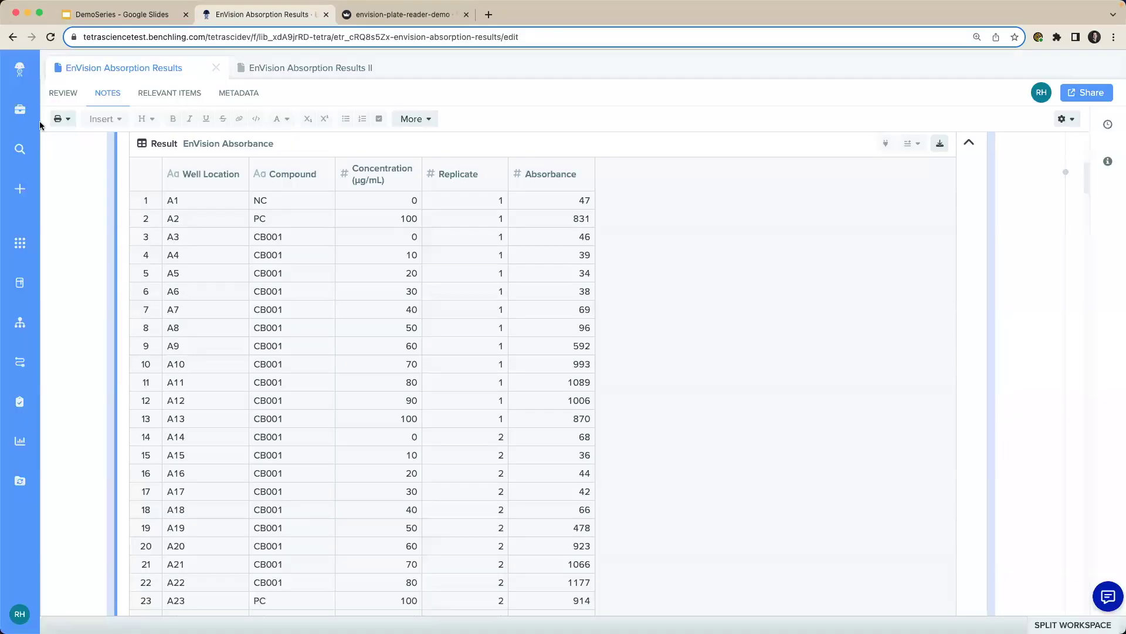
key("ctrl+shift+a")
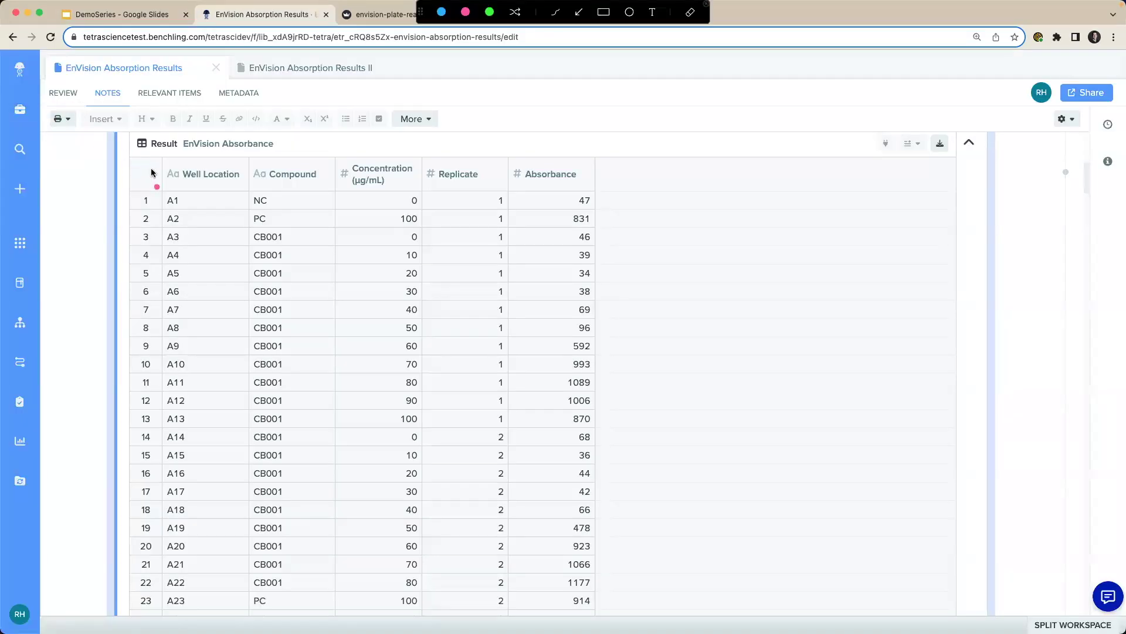
mouse_move(152, 173)
left_mouse_down()
mouse_move(156, 145)
mouse_move(497, 144)
mouse_move(504, 180)
left_mouse_up()
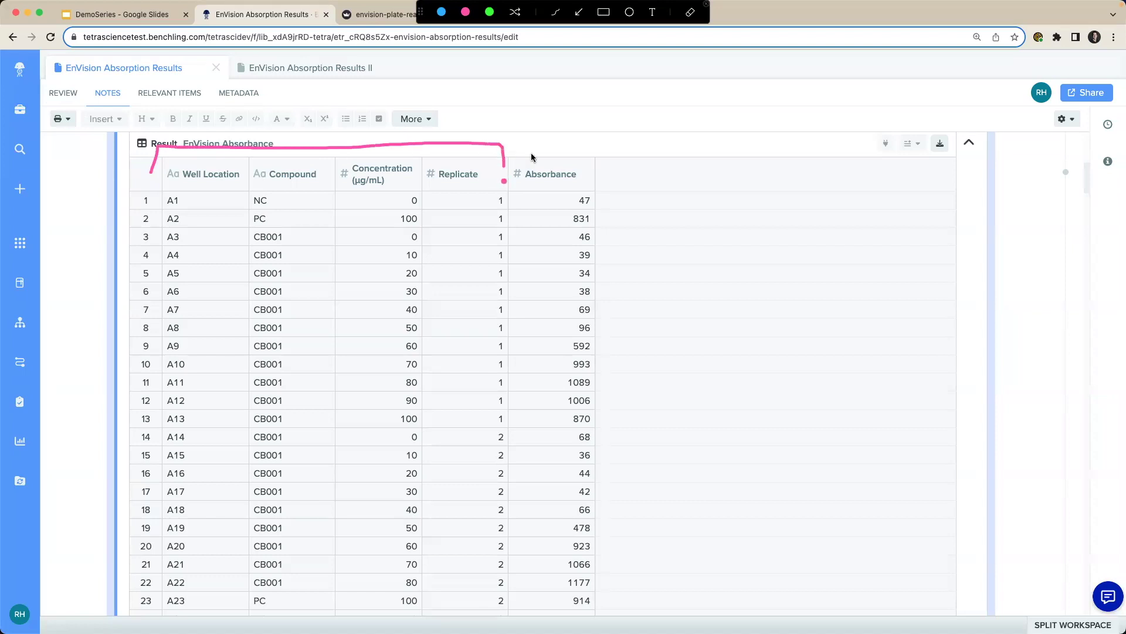
left_click_drag(602, 104, 573, 164)
key("Escape")
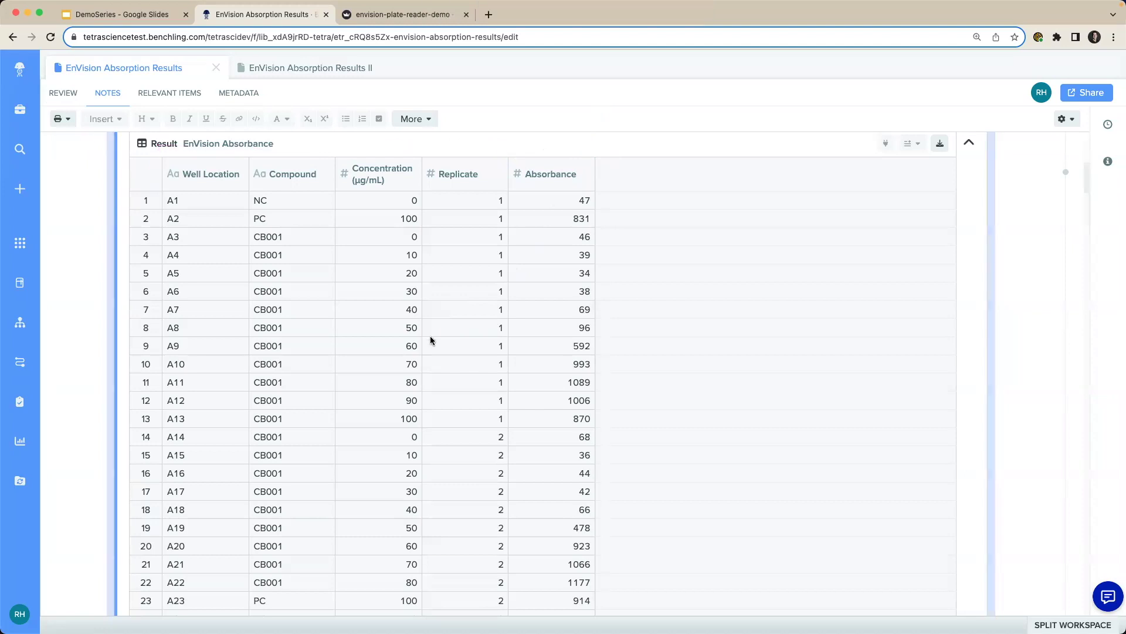
left_click(292, 69)
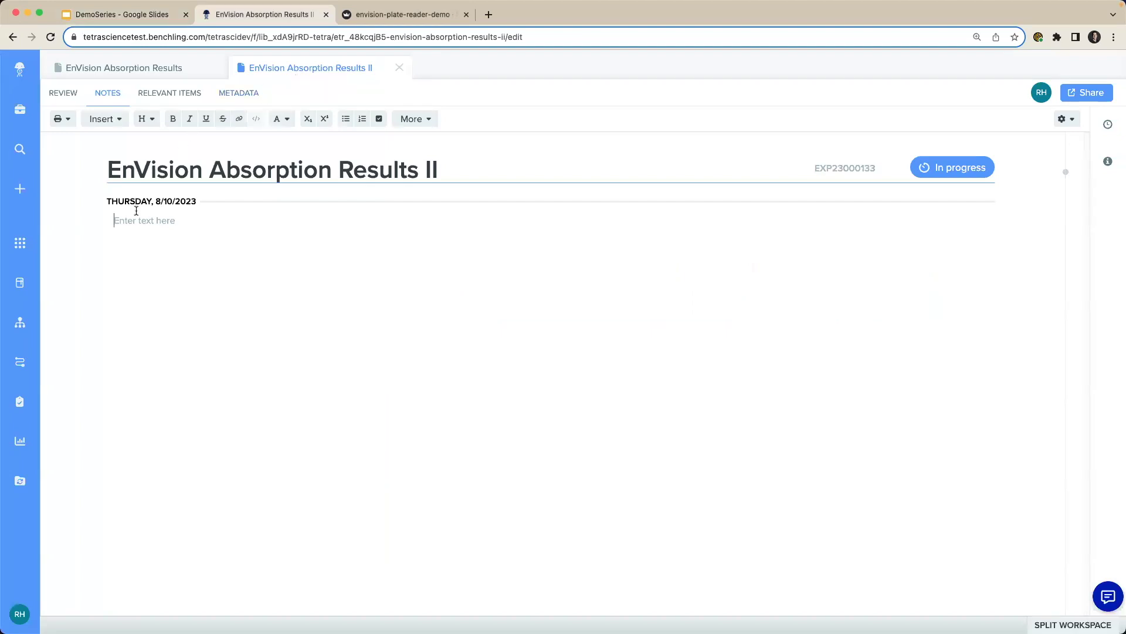
Step: Insert an EnVision Plate Absorbance run into the entry's notes
left_click(106, 123)
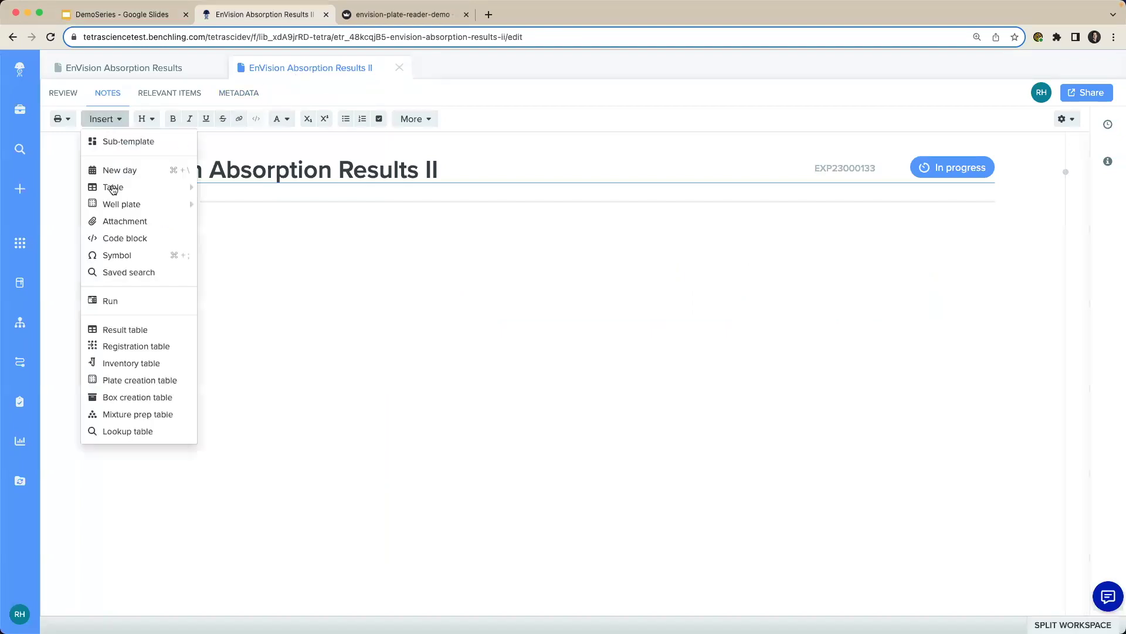
left_click(106, 302)
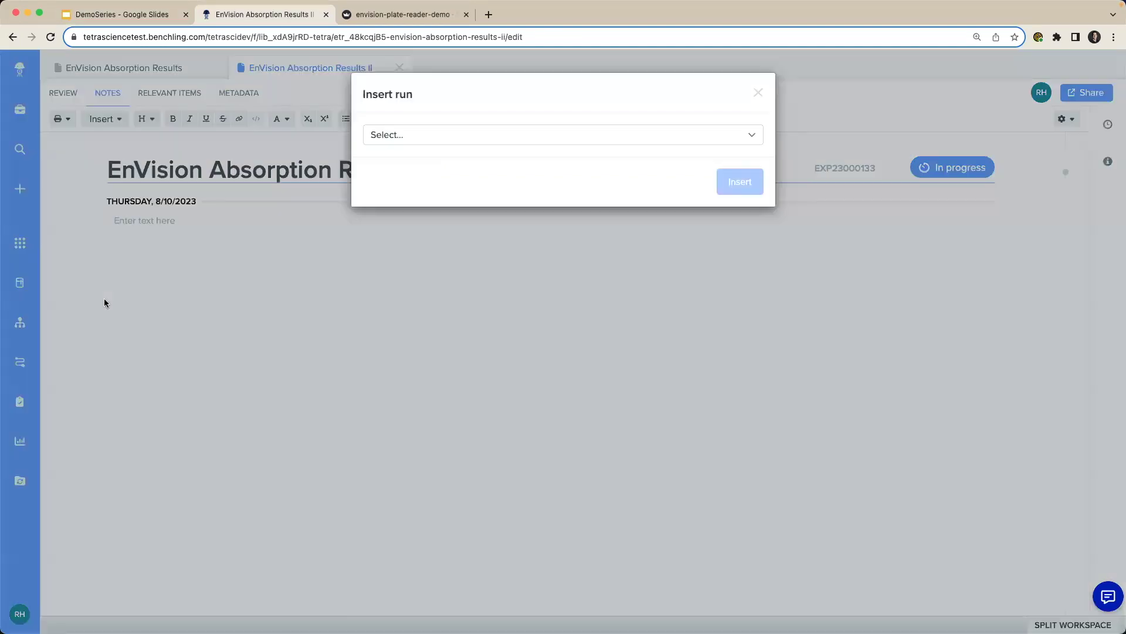
left_click(410, 135)
type("ab")
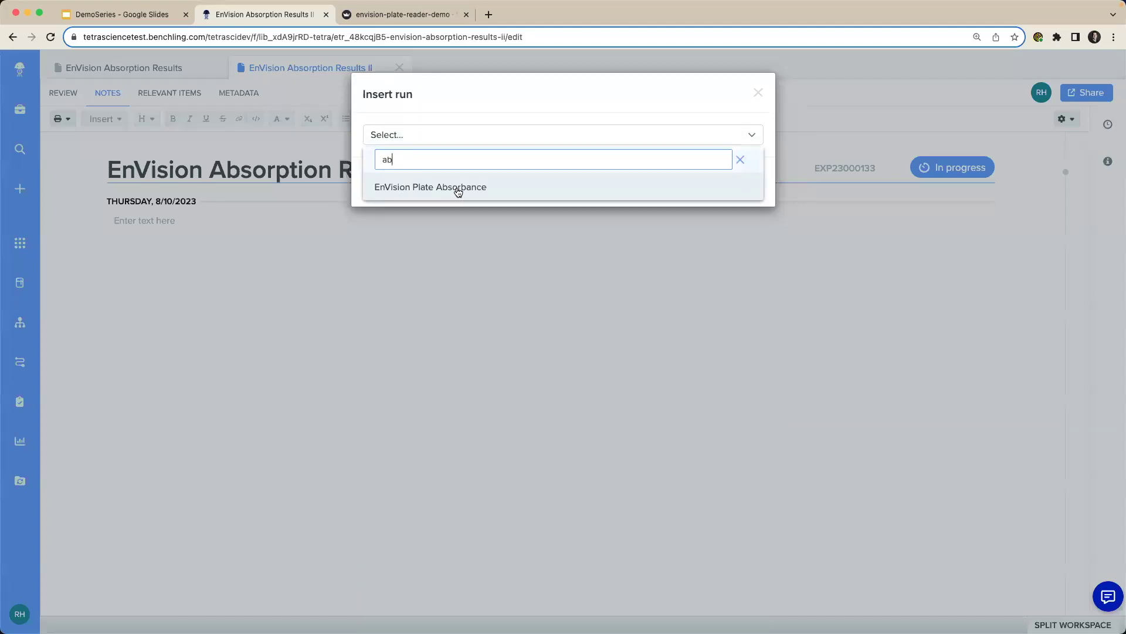
left_click(519, 190)
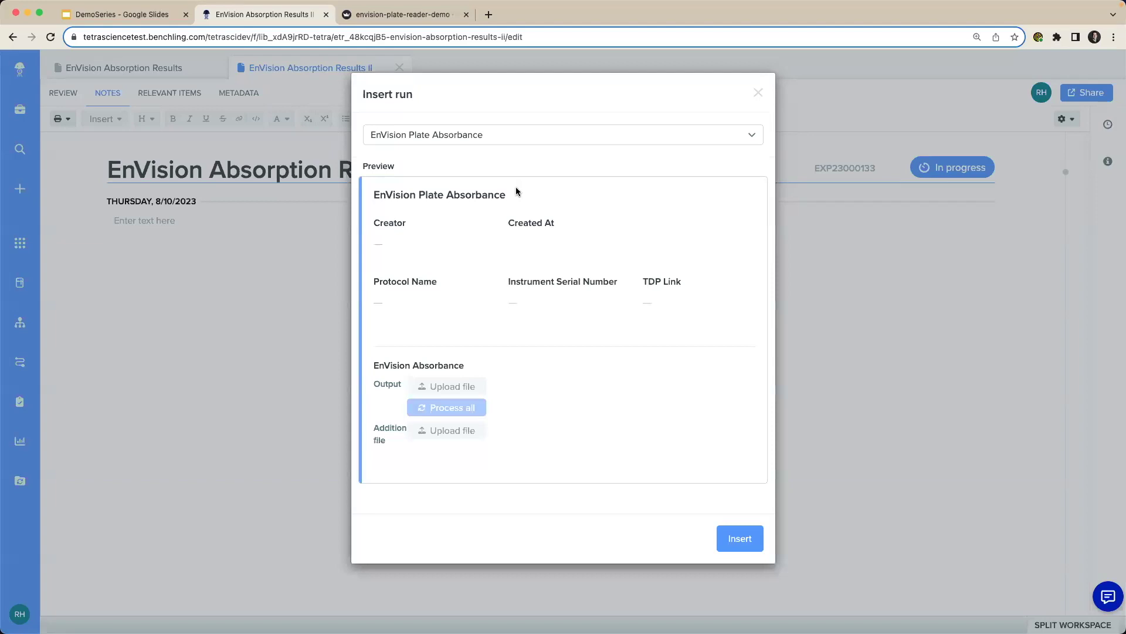
left_click(740, 540)
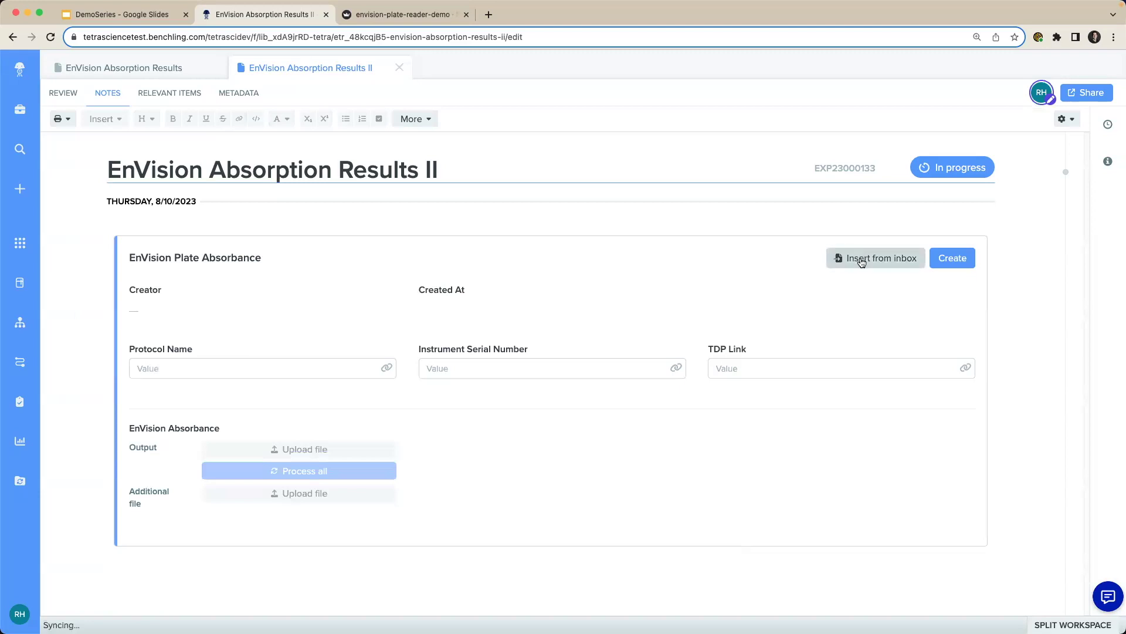
Step: Circle the empty Runs inbox list, then return to the Google Slides presentation
left_click(882, 258)
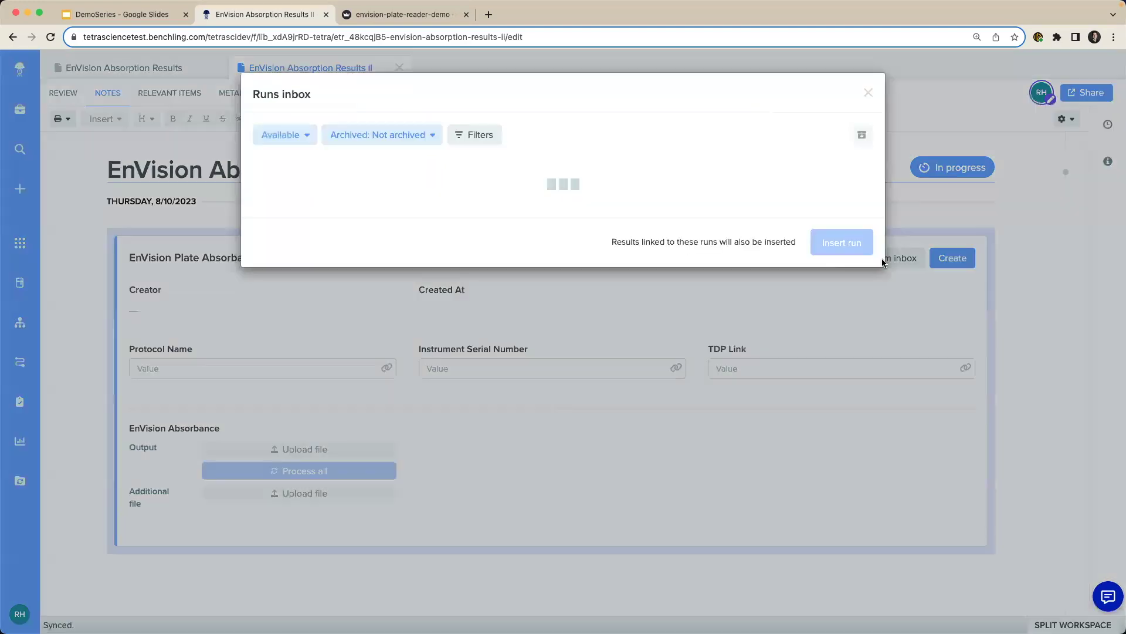
mouse_move(291, 195)
left_mouse_down()
mouse_move(225, 174)
mouse_move(295, 240)
mouse_move(328, 175)
mouse_move(298, 184)
left_mouse_up()
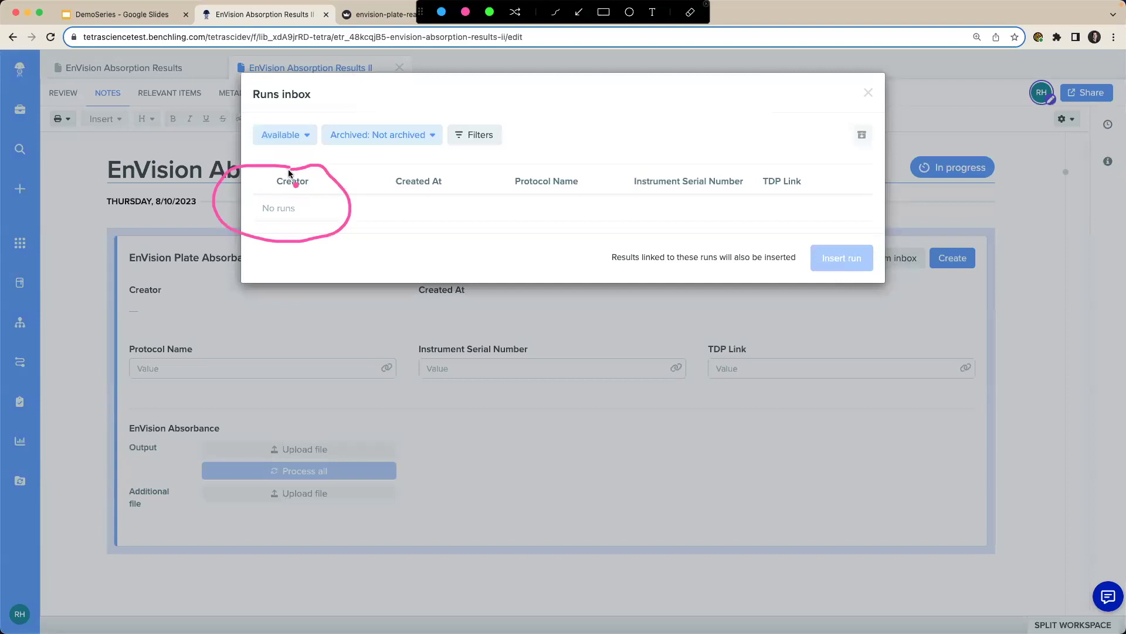
key("Escape")
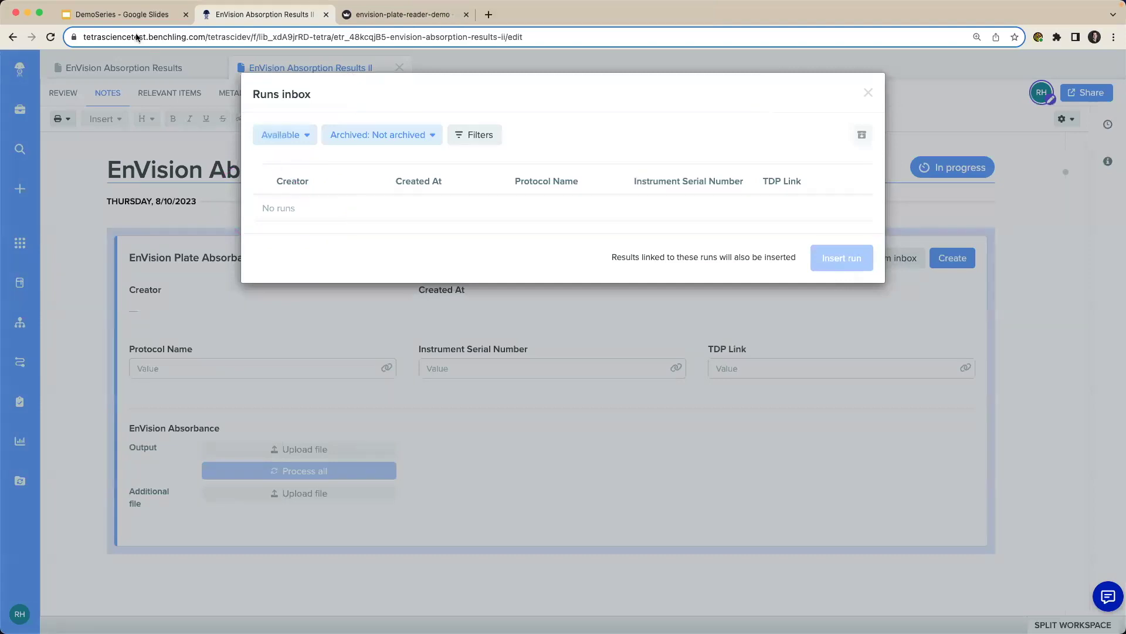
left_click(130, 18)
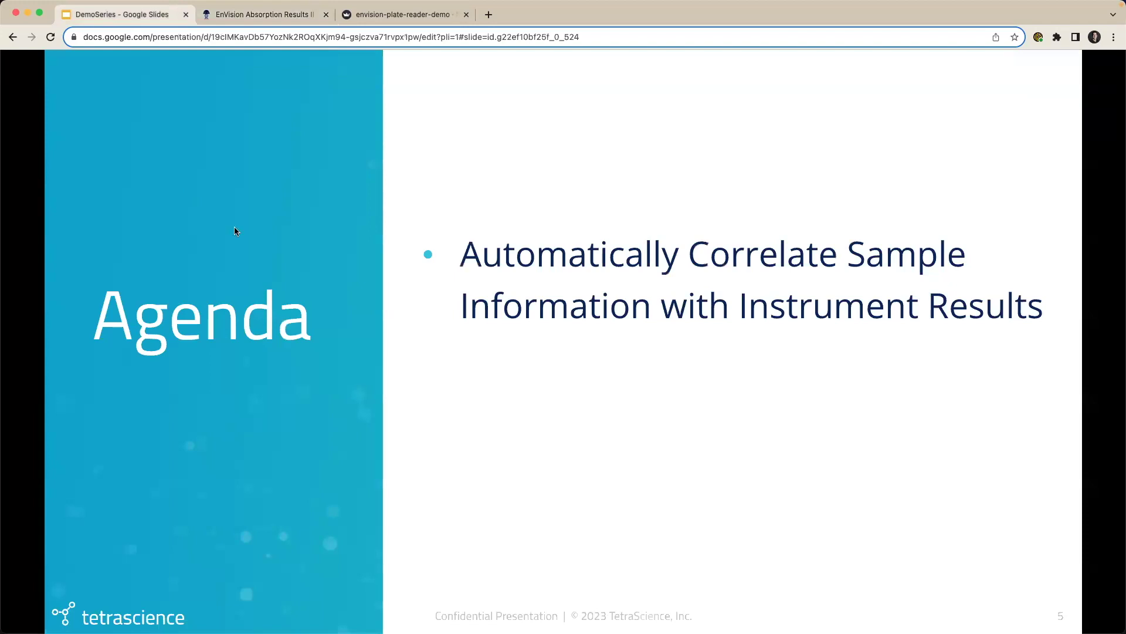
Step: Show the 'Visualize and Compare IC50 Curves' Agenda bullet
left_click(276, 282)
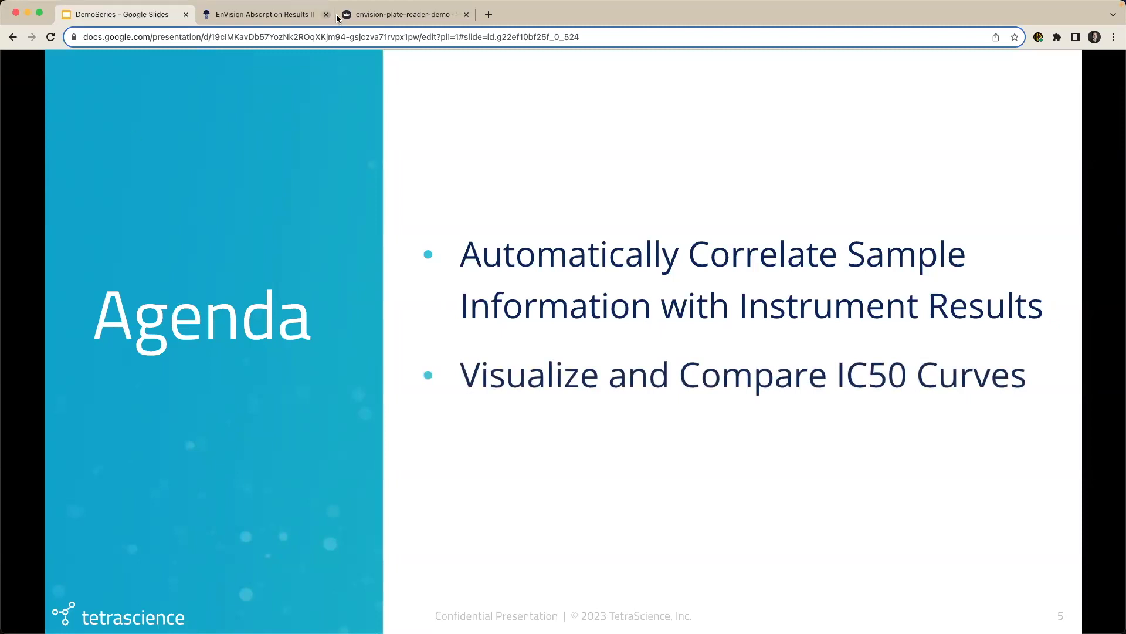
left_click(385, 18)
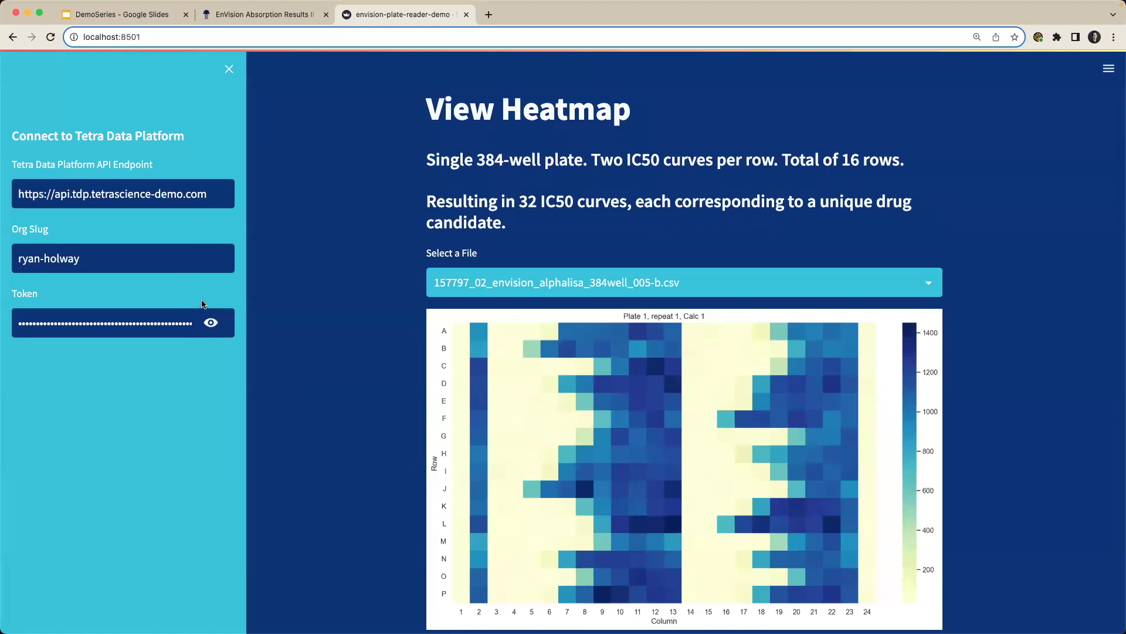
scroll(309, 383, "down", 5)
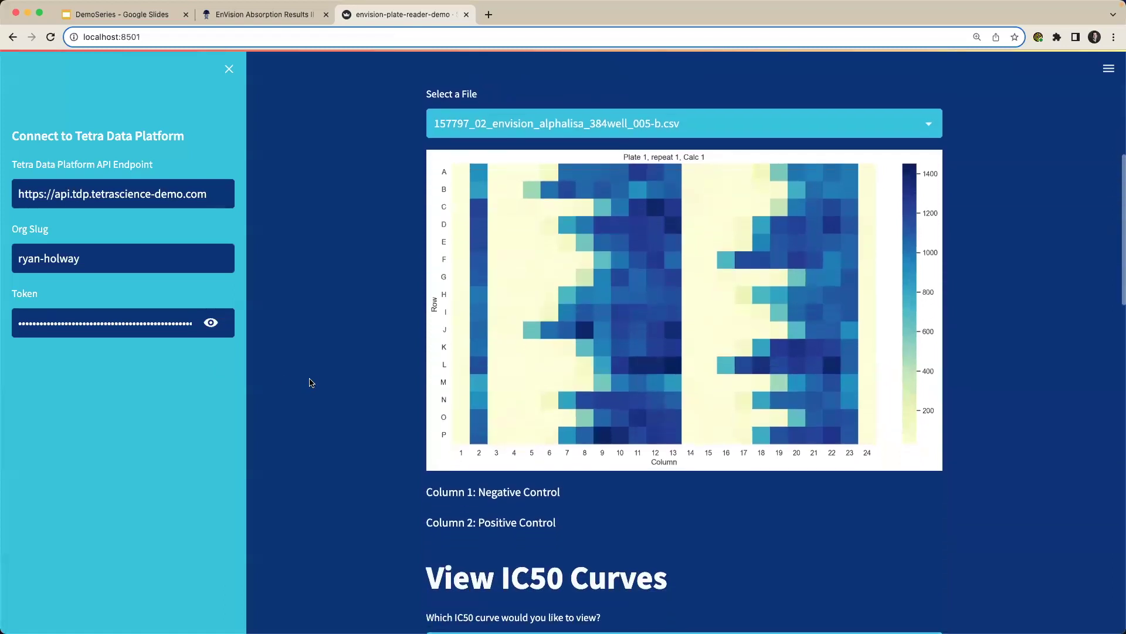
scroll(311, 382, "down", 10)
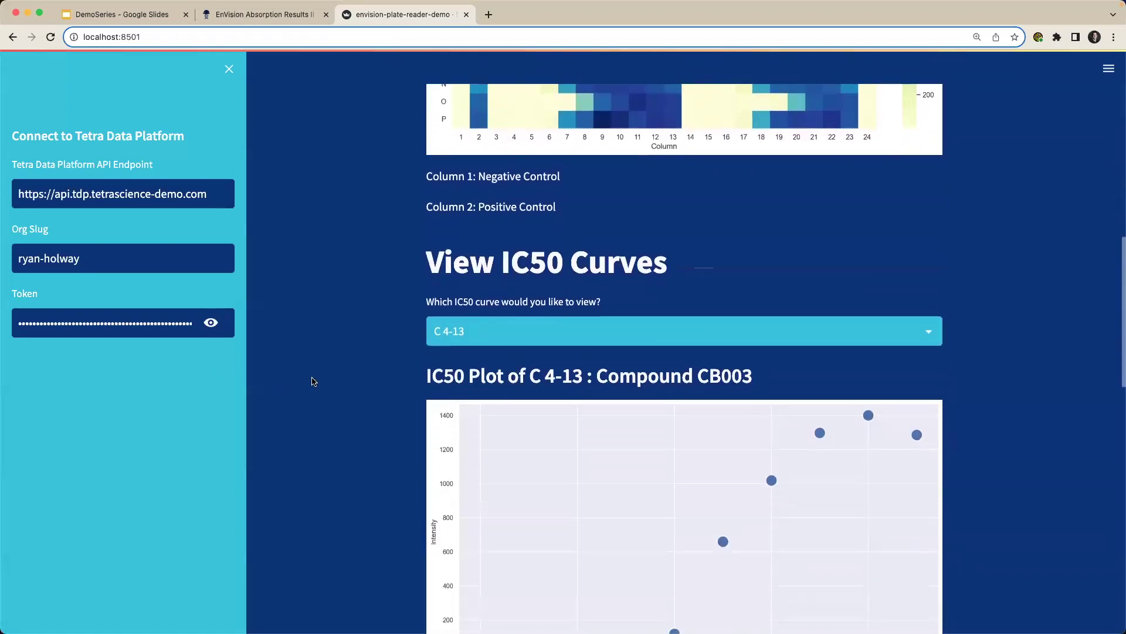
scroll(312, 382, "down", 2)
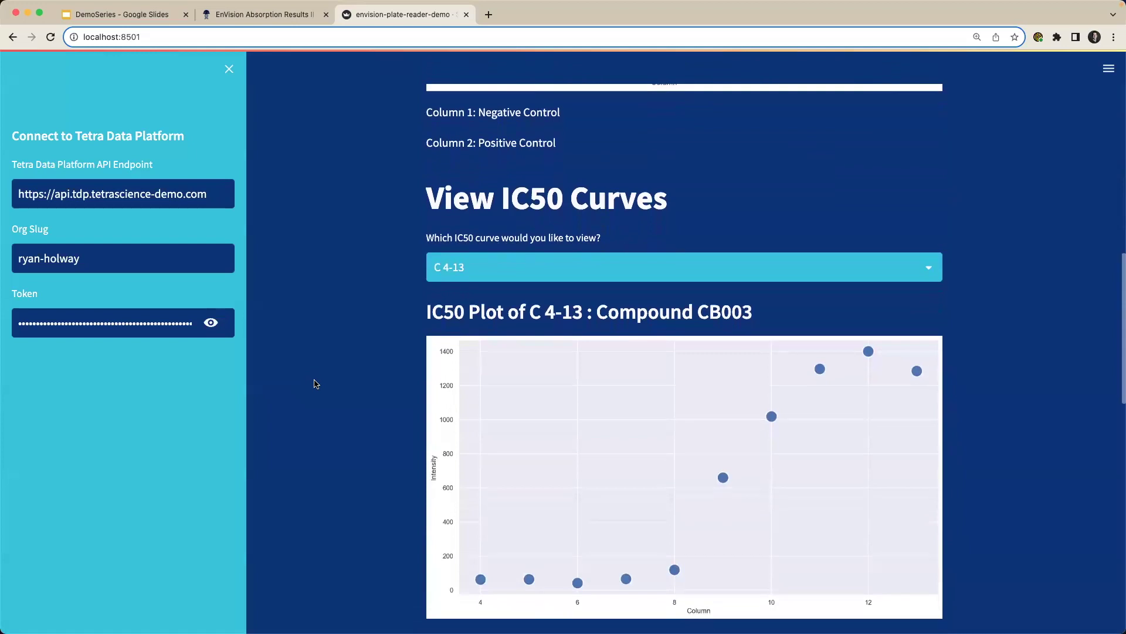
left_click(115, 15)
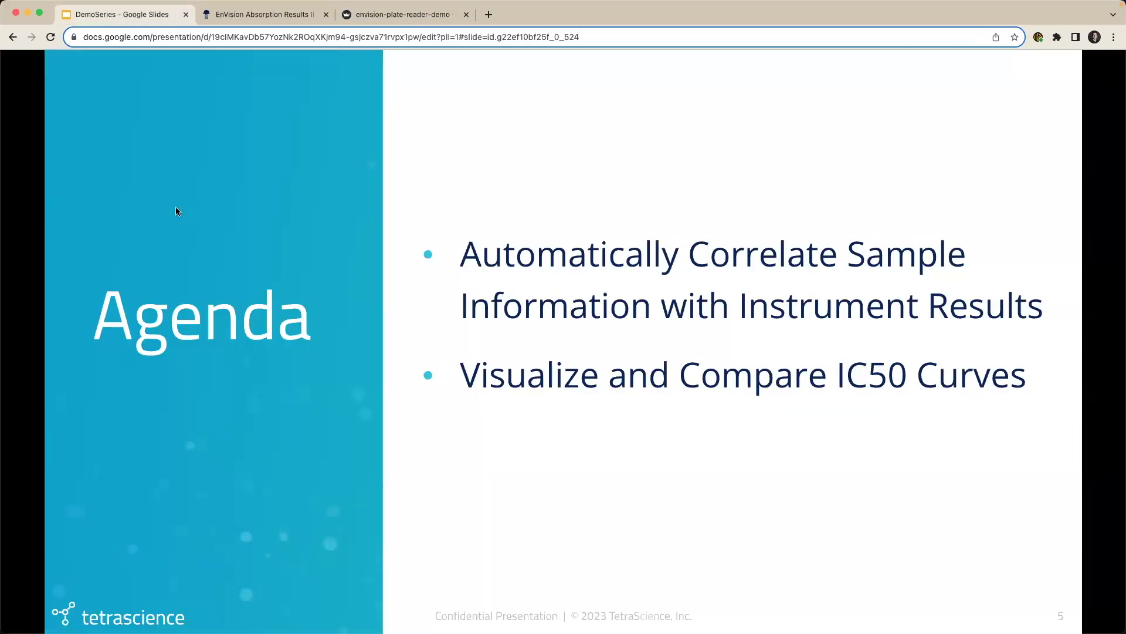
Step: Go through the Automatically Correlate section slide to slide 7, Scientific Data Cloud – Plate Reader Demo
key("Right")
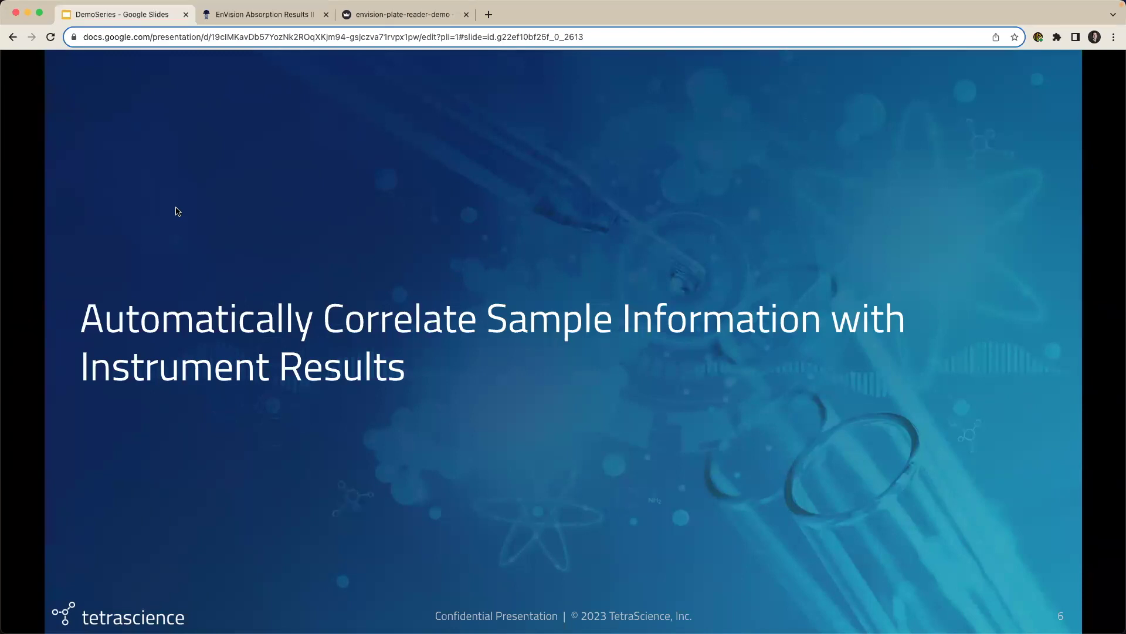
key("Right")
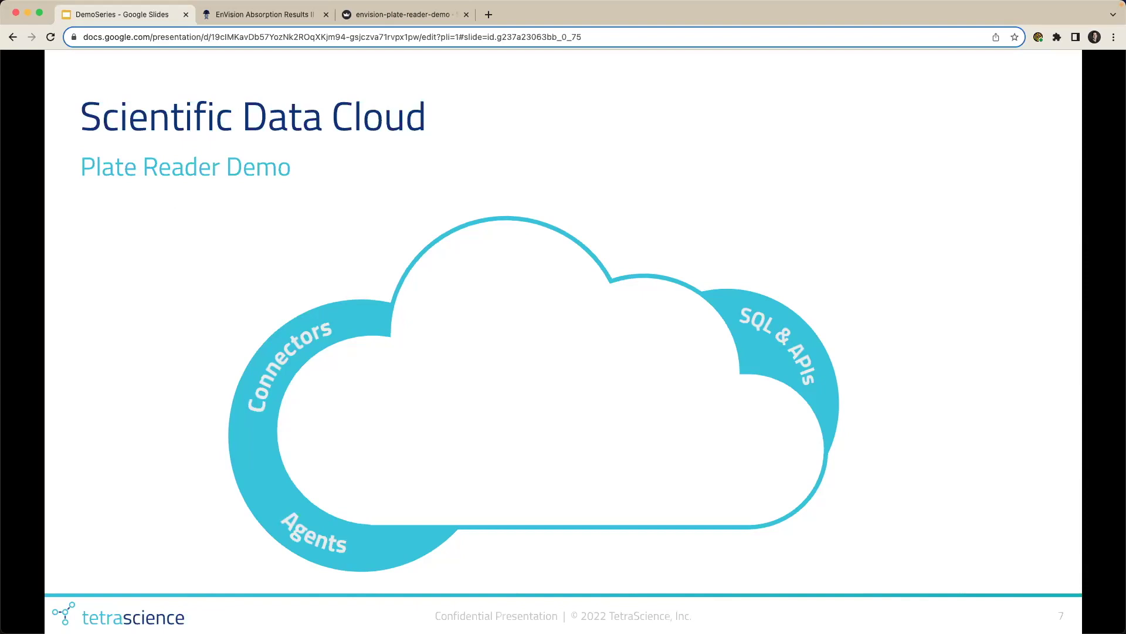
Step: Show the Plate Map table and tick its Well location, PC, CB001, Concentration and Replicate entries
key("Right")
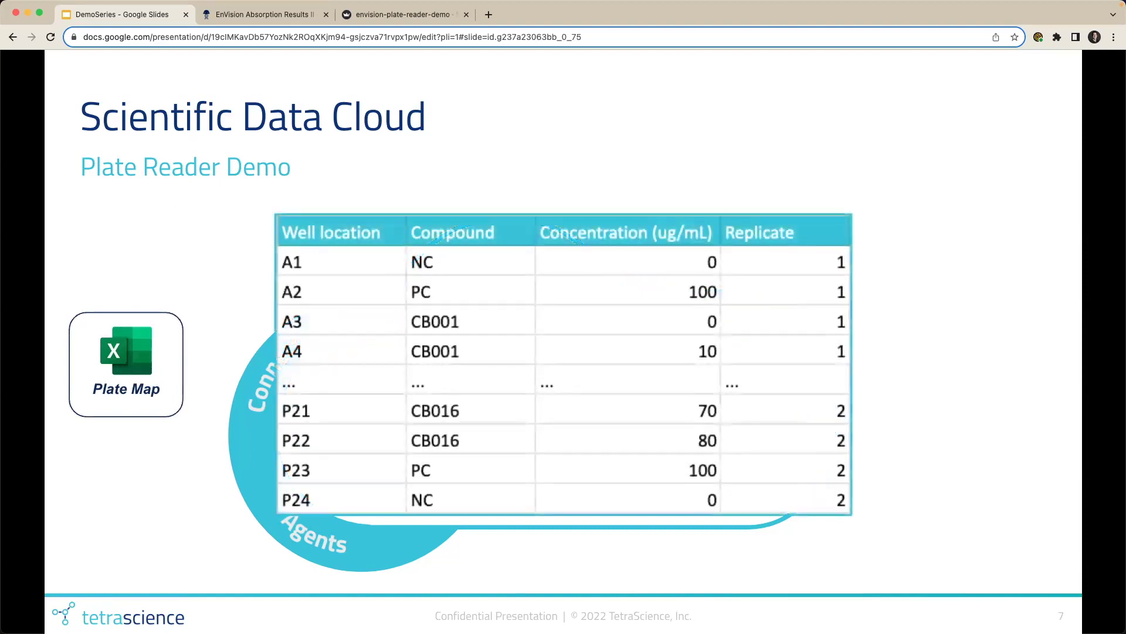
key("ctrl+shift+a")
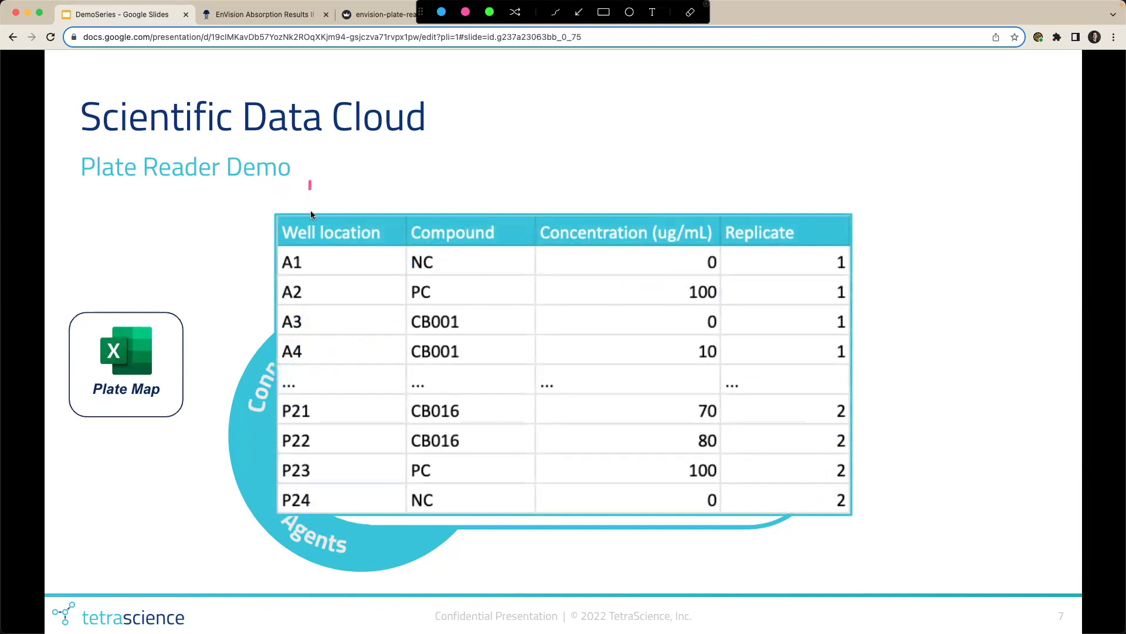
left_click_drag(312, 215, 350, 189)
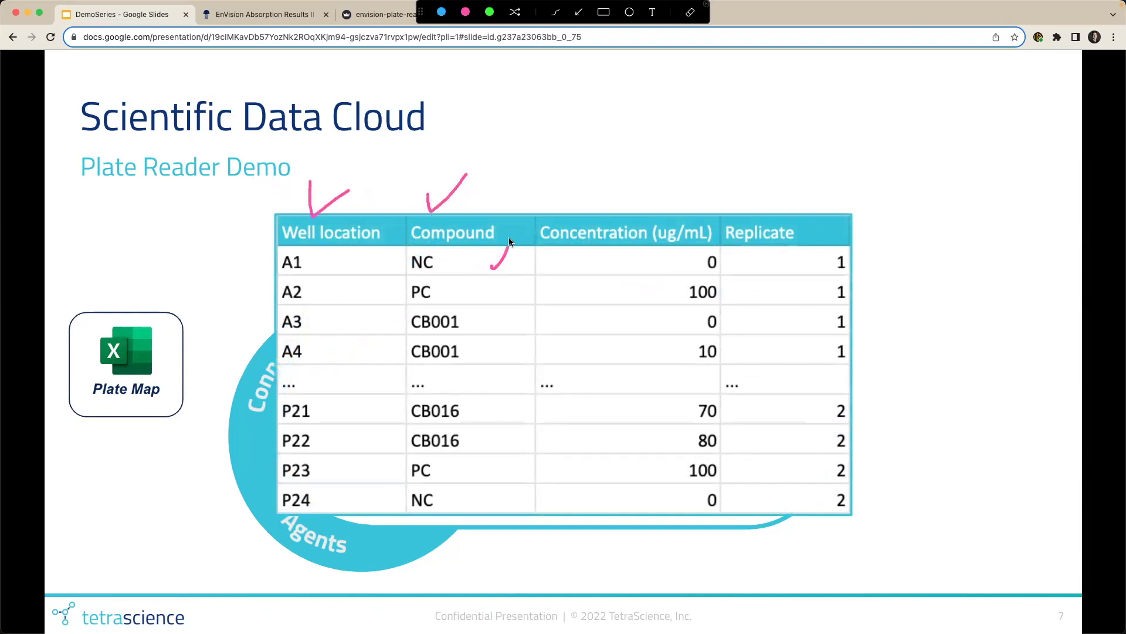
left_click_drag(491, 297, 508, 275)
left_click(516, 283)
left_click_drag(494, 316, 518, 301)
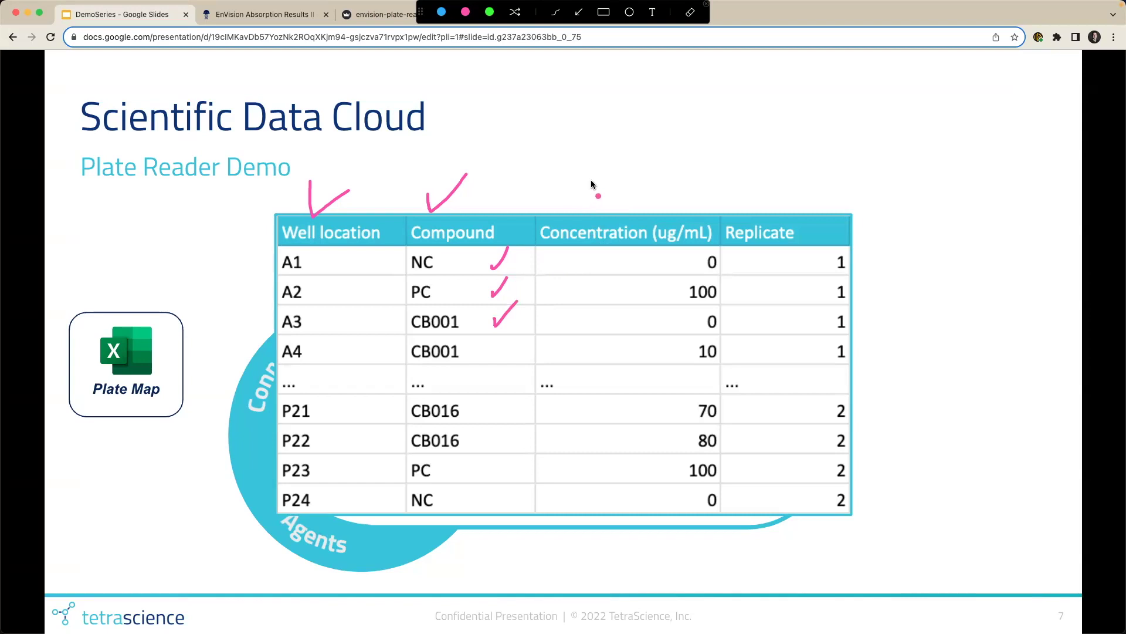
left_click_drag(590, 199, 652, 166)
left_click_drag(747, 202, 802, 161)
Step: Clear the ticks, show the plate map file in the cloud diagram, and advance to slide 8
key("Escape")
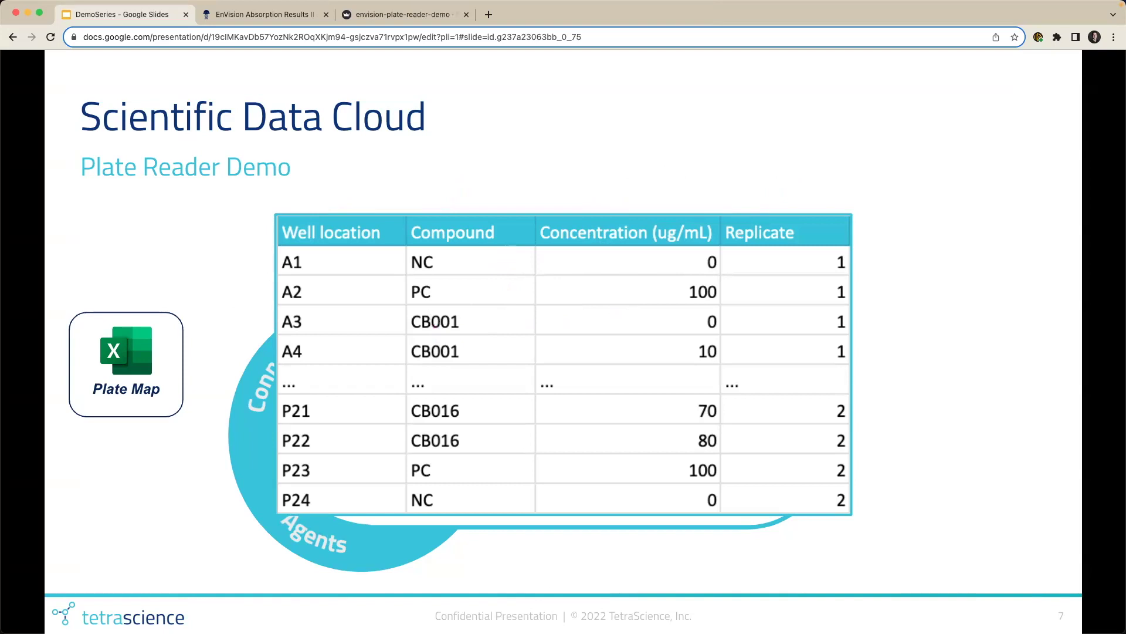
key("Right")
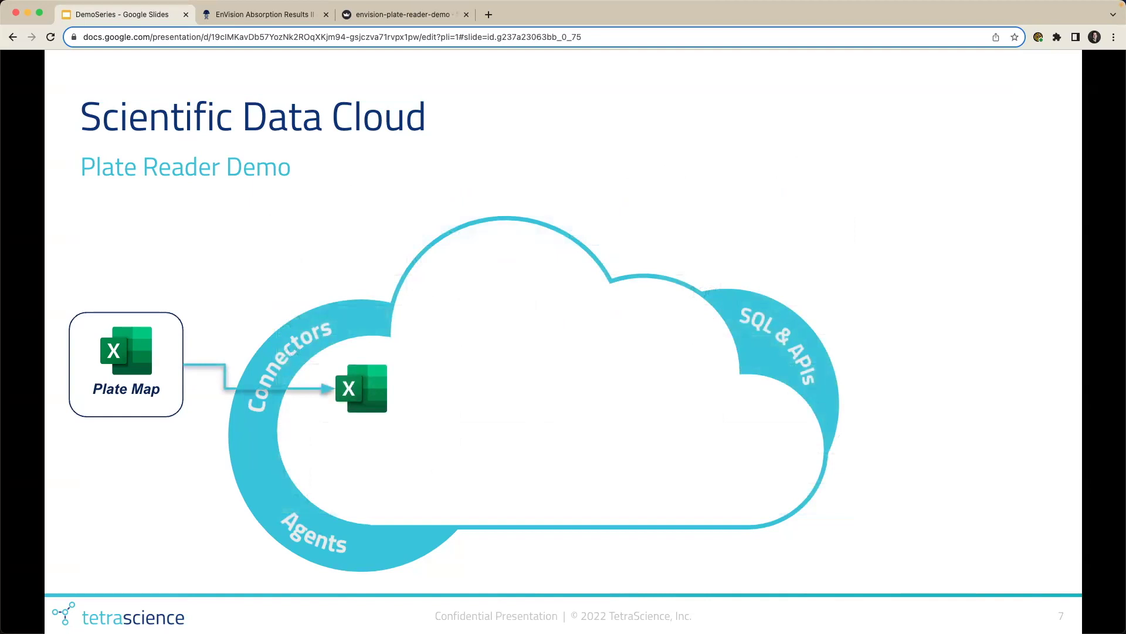
key("Right")
key("Right")
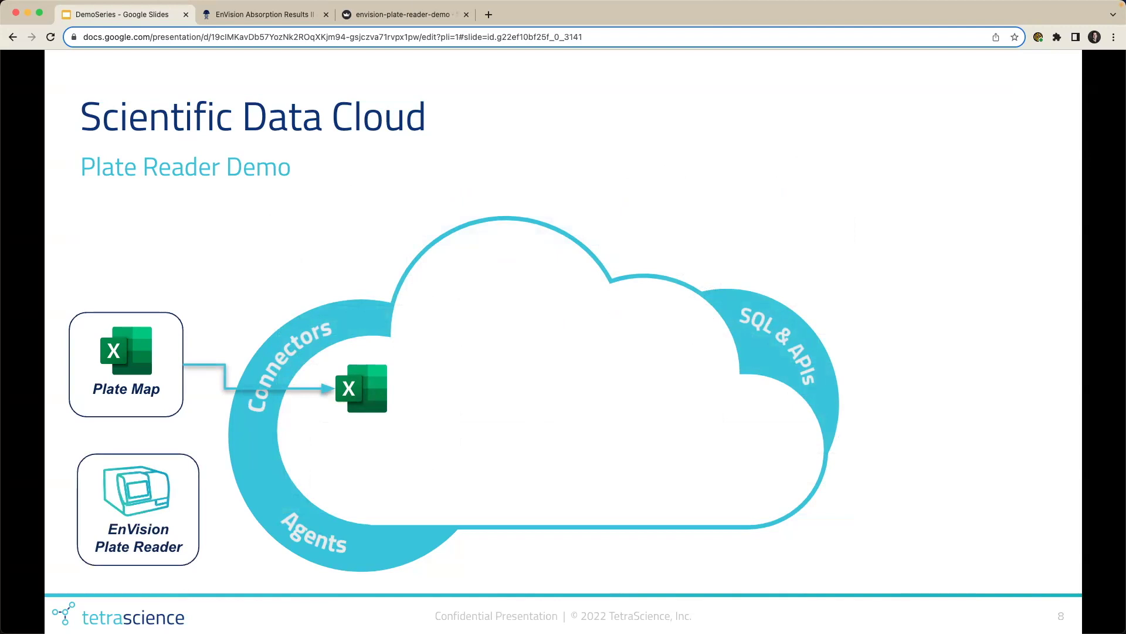
Step: Play slide 8's next build, showing the RAW bucket and the plate reader's data arrow
key("Right")
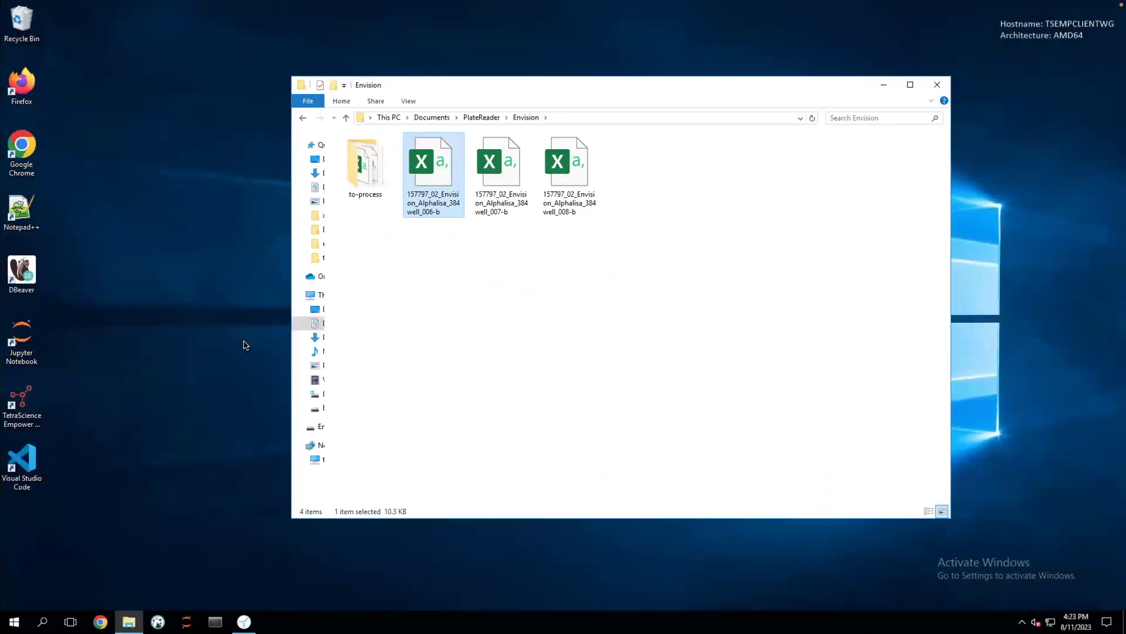
Step: Mark the to-process folder, then move well_006-b into it, leaving well_007-b and well_008-b
key("ctrl+shift+1")
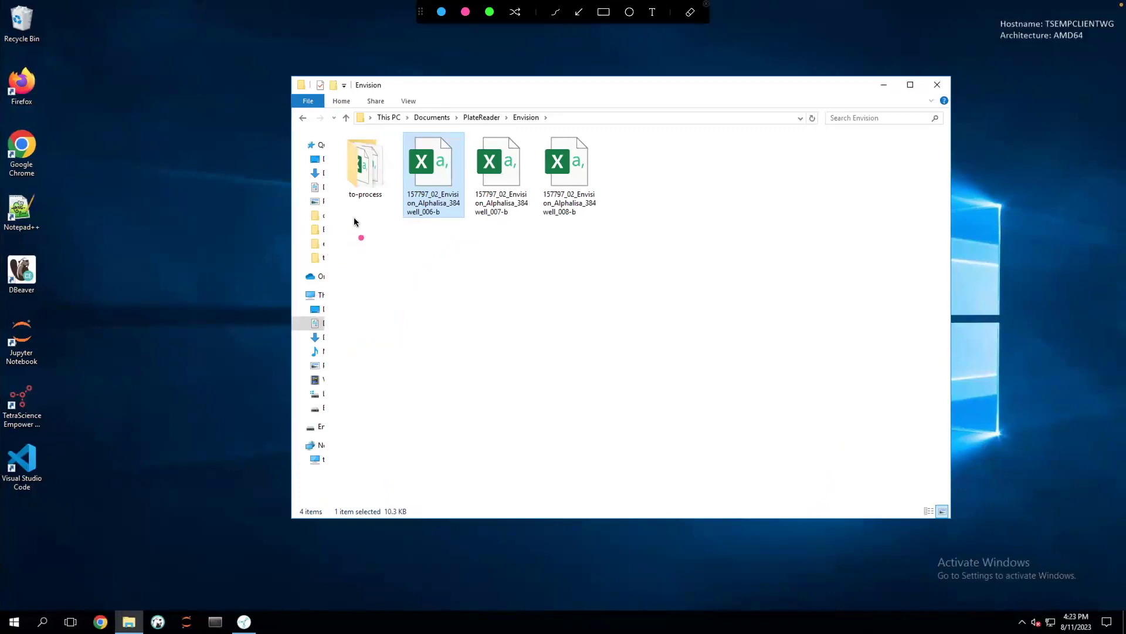
left_click_drag(358, 217, 358, 250)
left_click_drag(358, 210, 349, 218)
key("Escape")
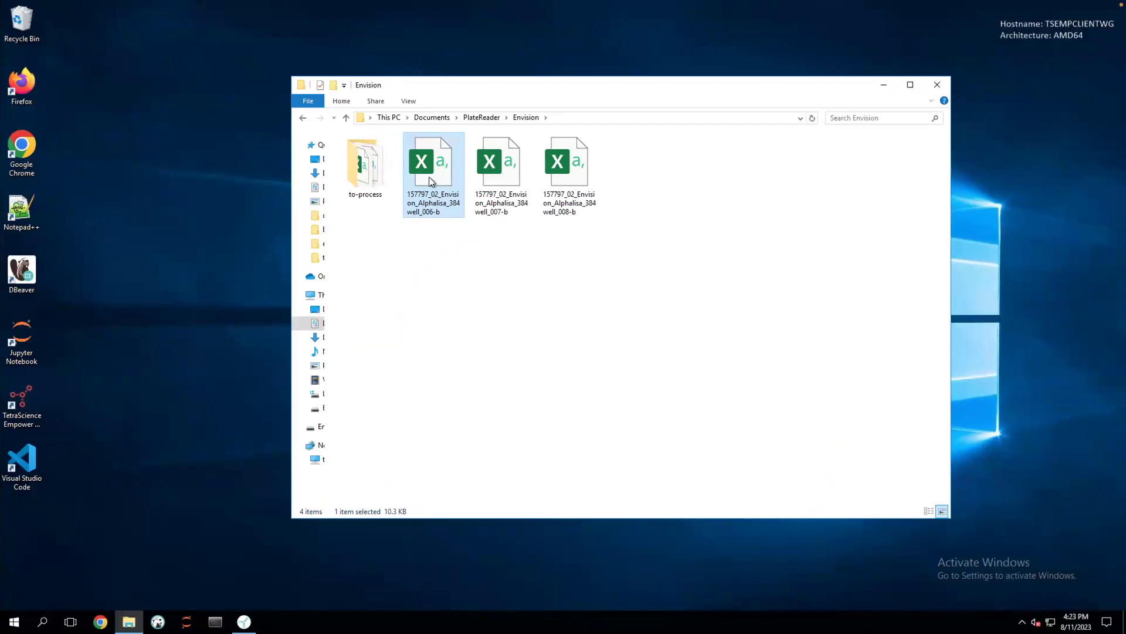
left_click_drag(435, 170, 361, 183)
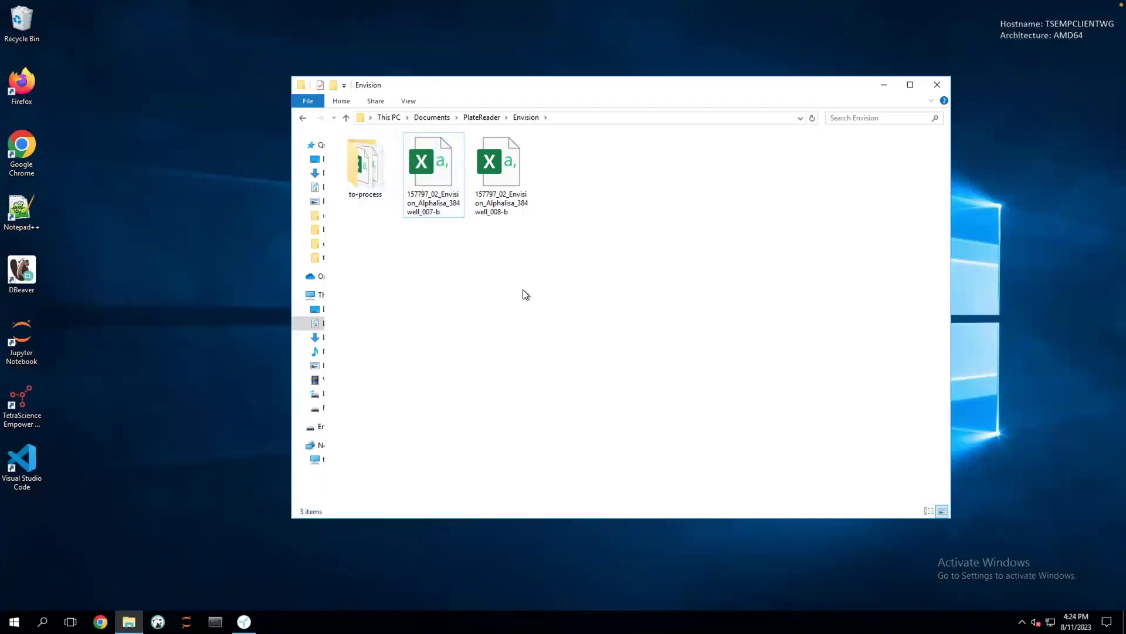
Step: Return to slide 8 and trace the Agents arrow from the EnVision Plate Reader to RAW
key("ctrl+Left")
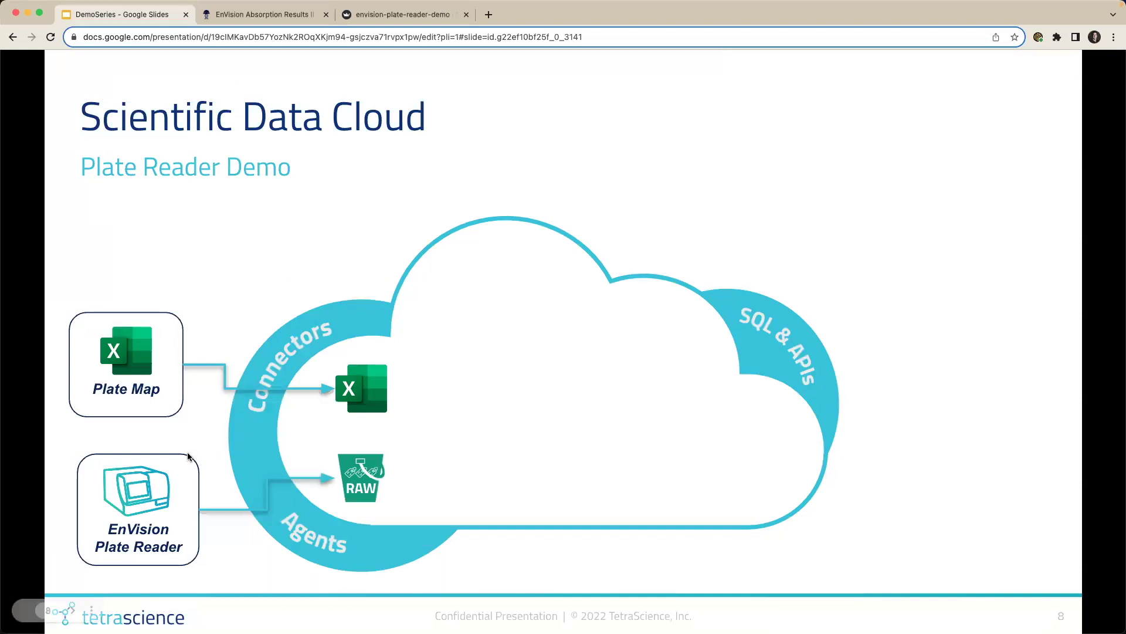
key("super+shift+a")
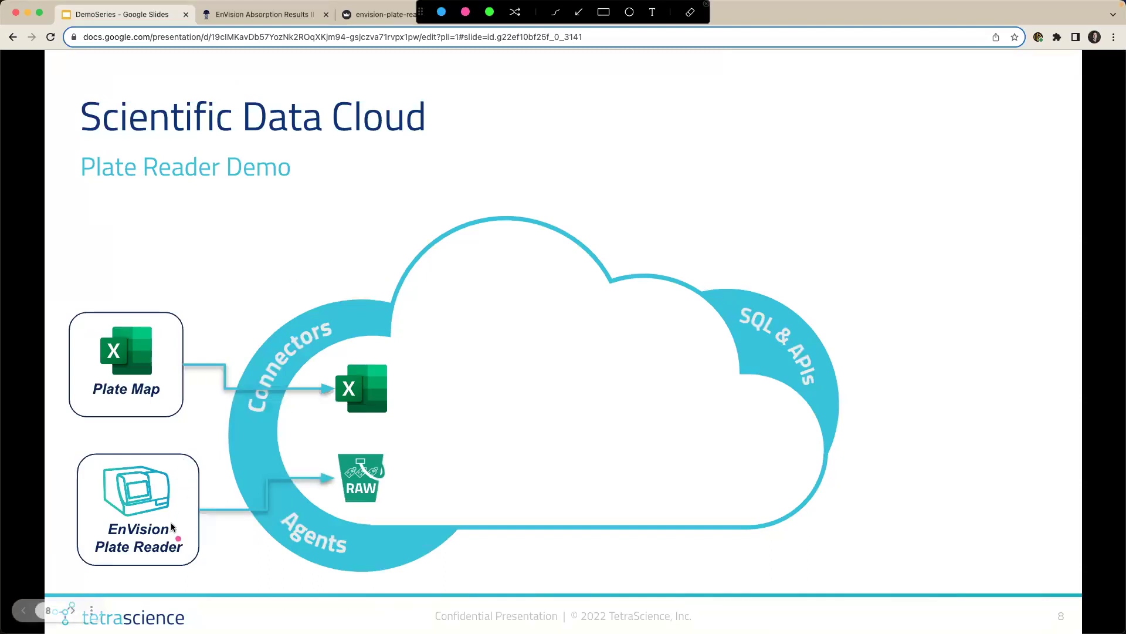
left_click_drag(184, 521, 258, 516)
left_click_drag(262, 469, 332, 469)
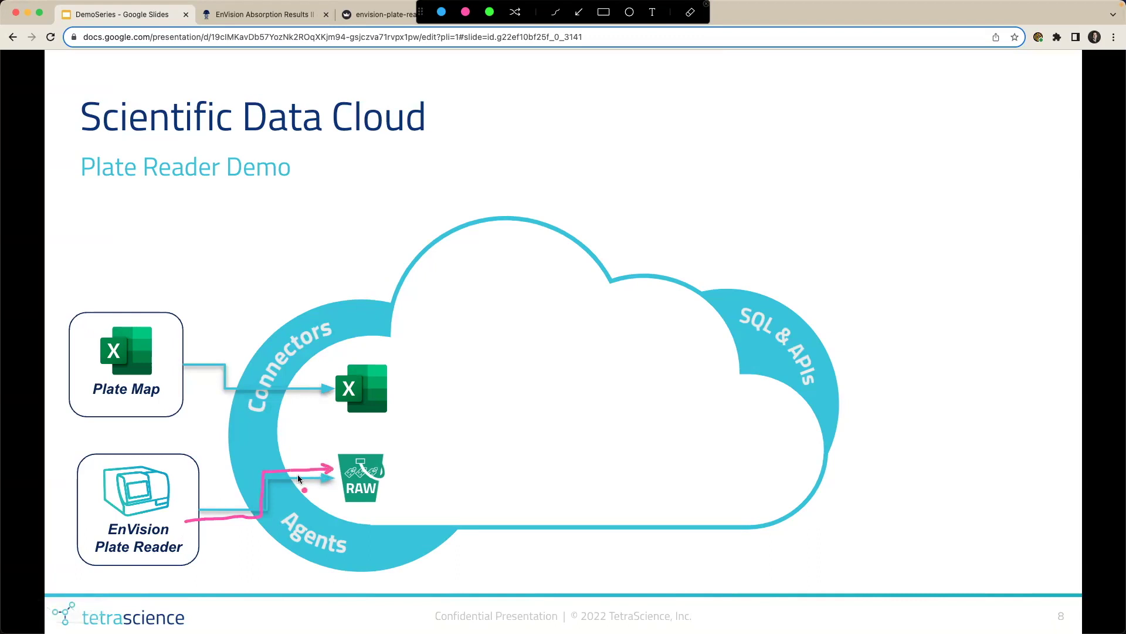
key("Escape")
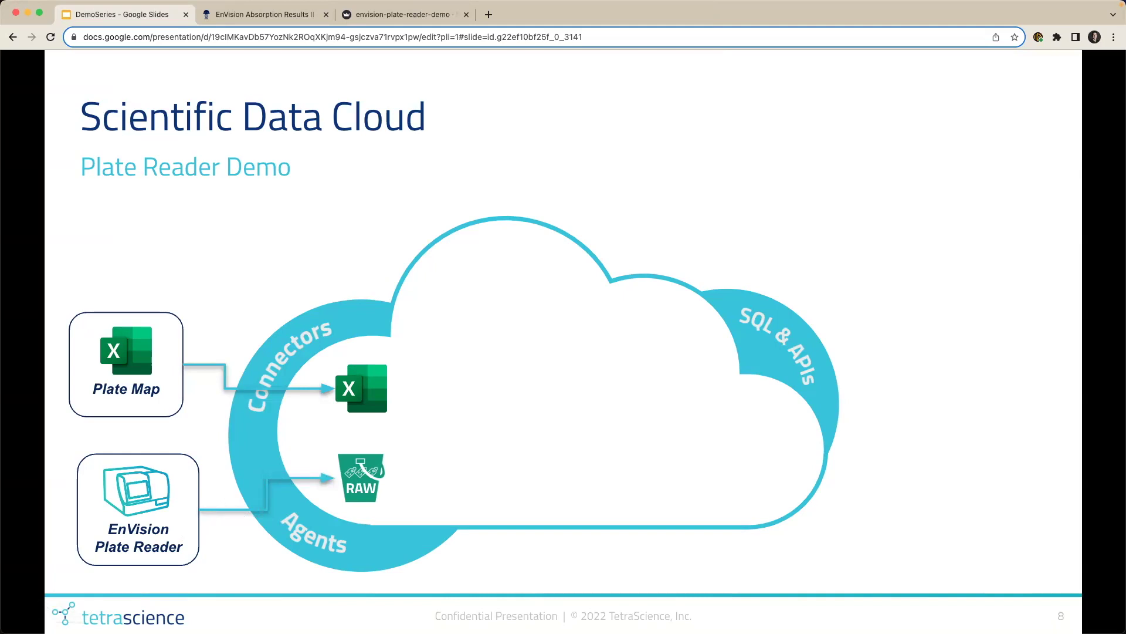
Step: Reveal Harmonize to Tetra Data, Combine + Push to Benchling, the destination box and the plate-map table
key("Right")
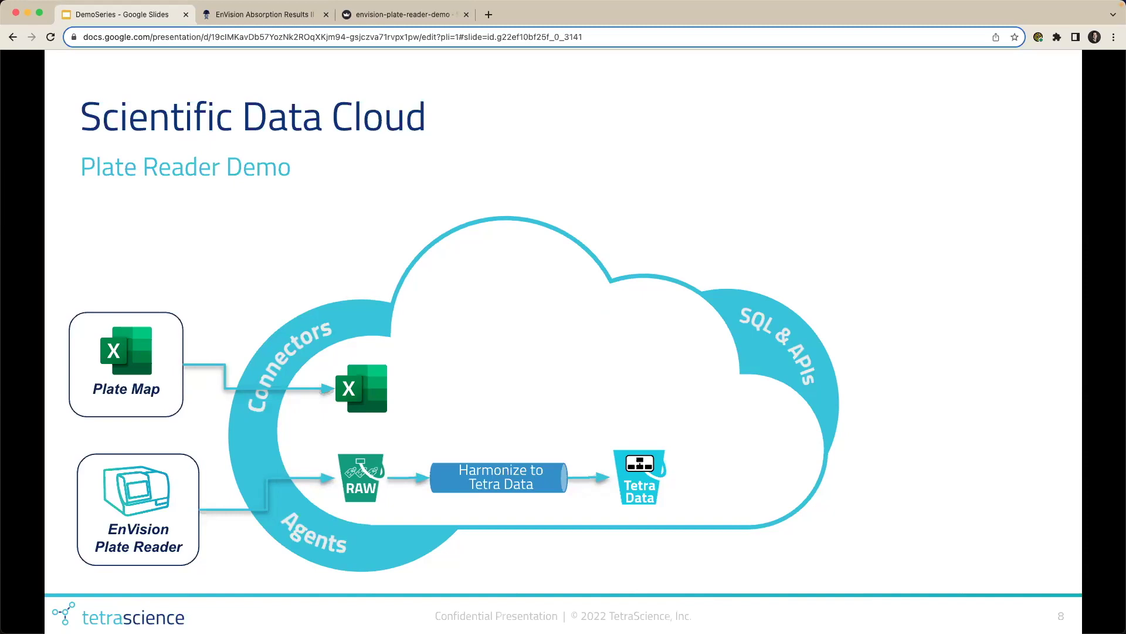
key("Right")
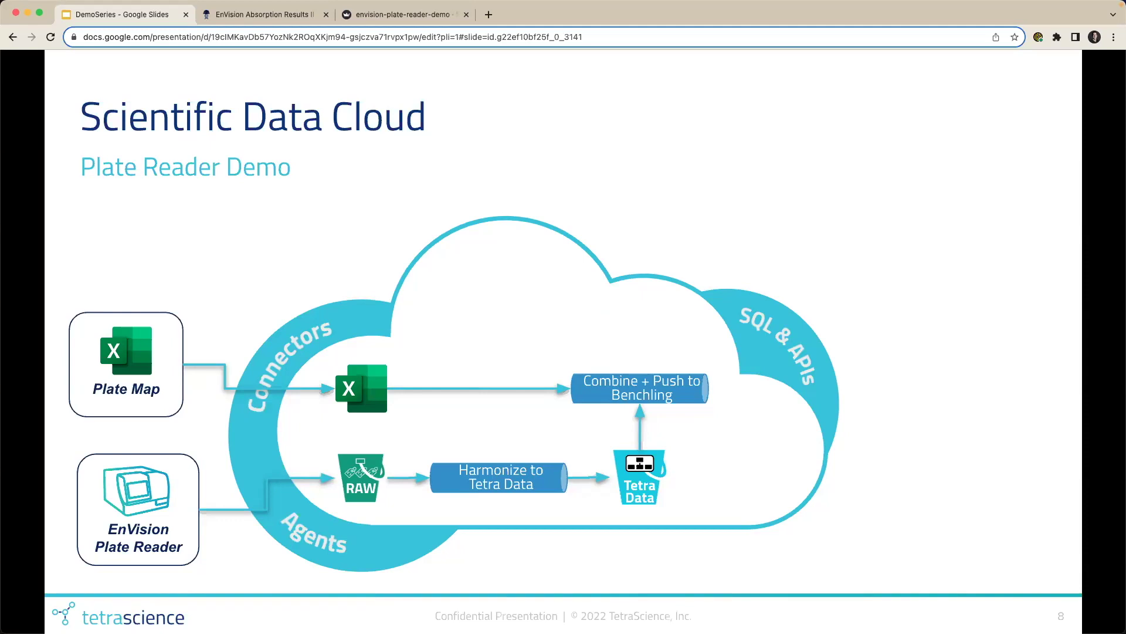
key("Right")
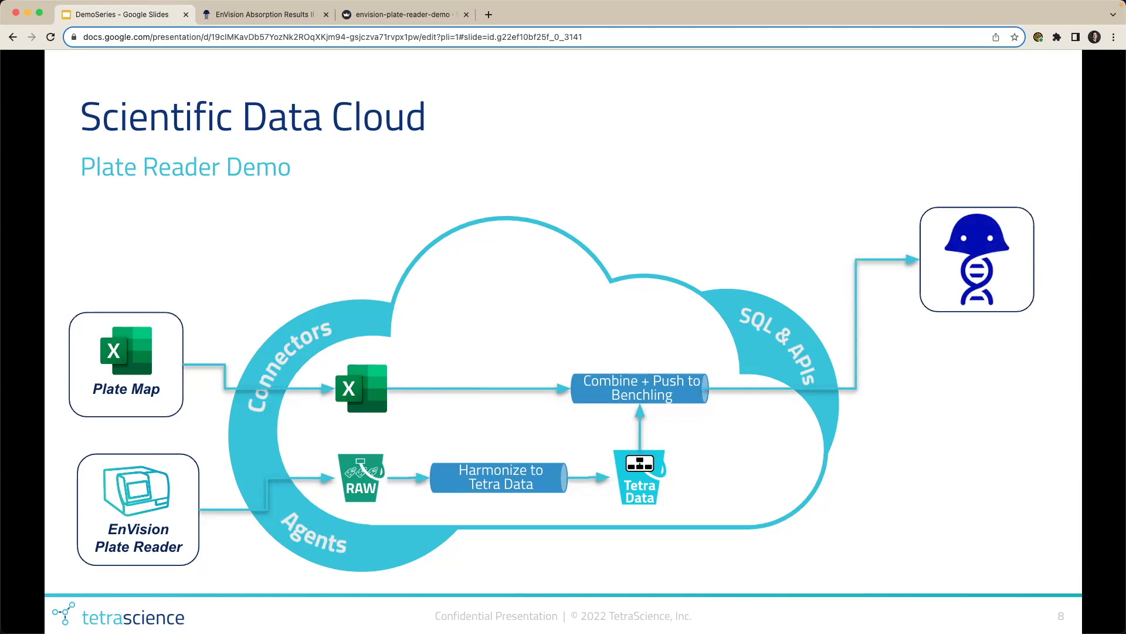
key("Right")
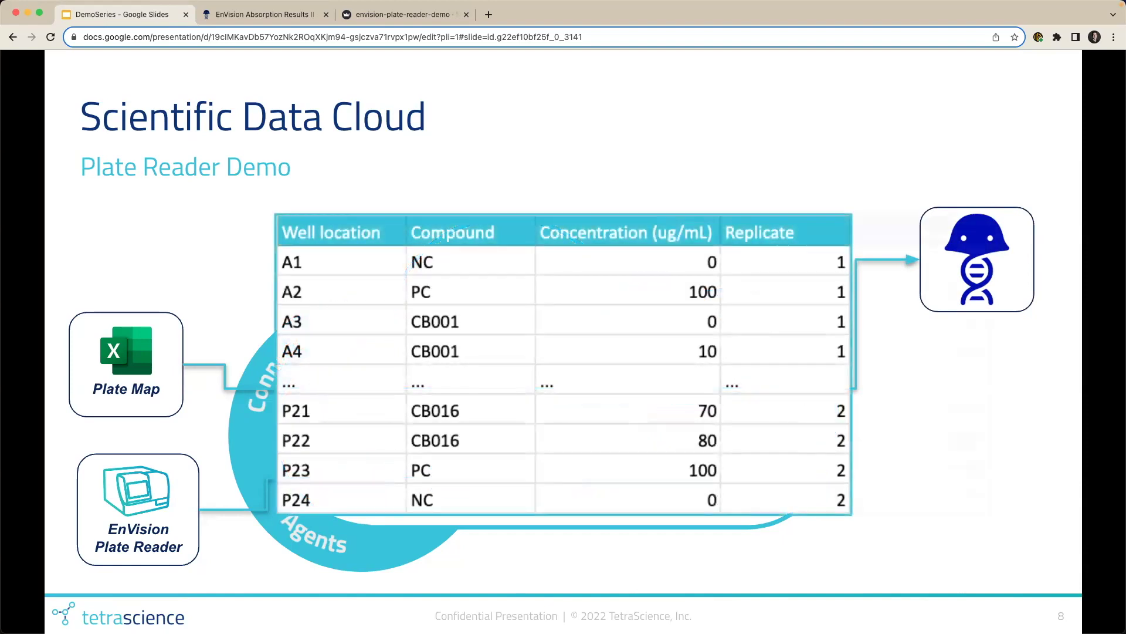
Step: Add the Absorbance column and automate-correlation callout, then advance to slide 9
key("Right")
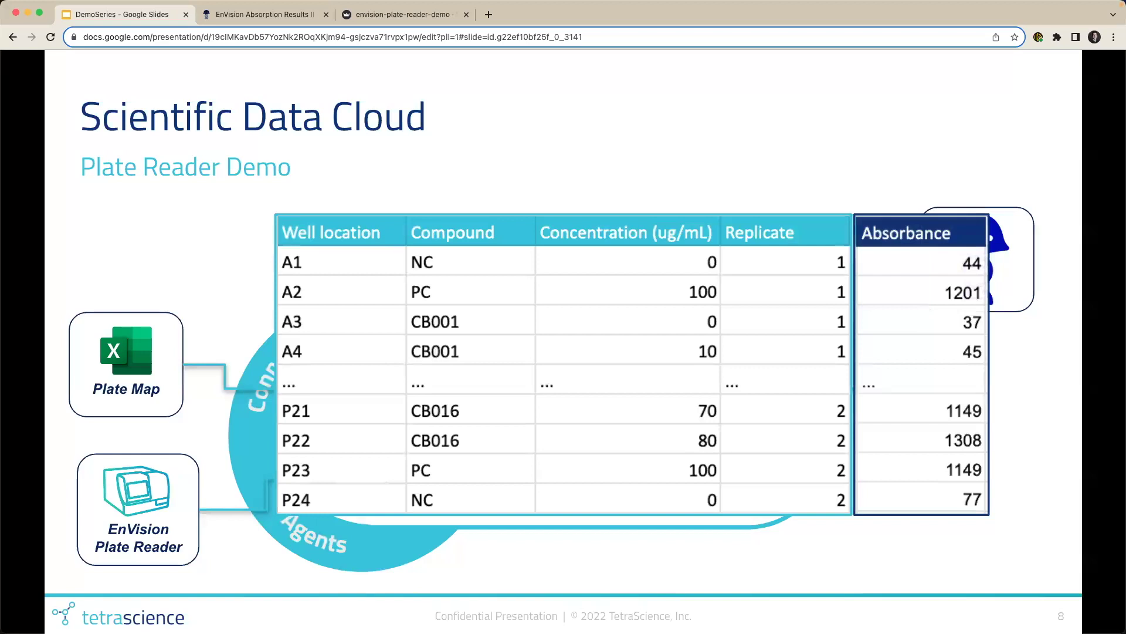
key("Right")
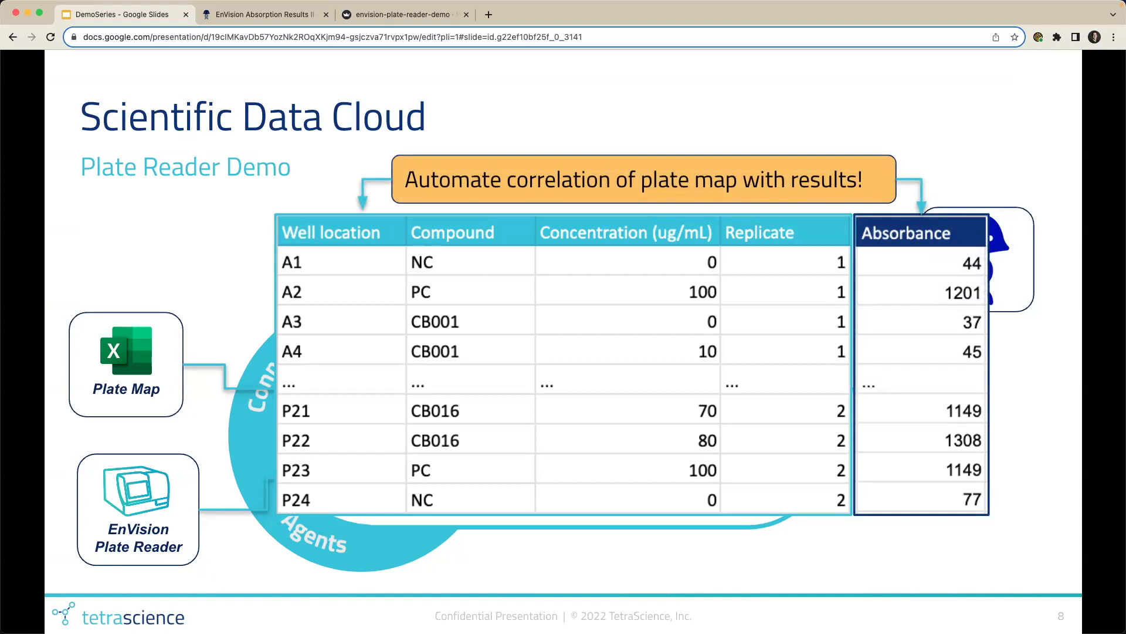
key("Right")
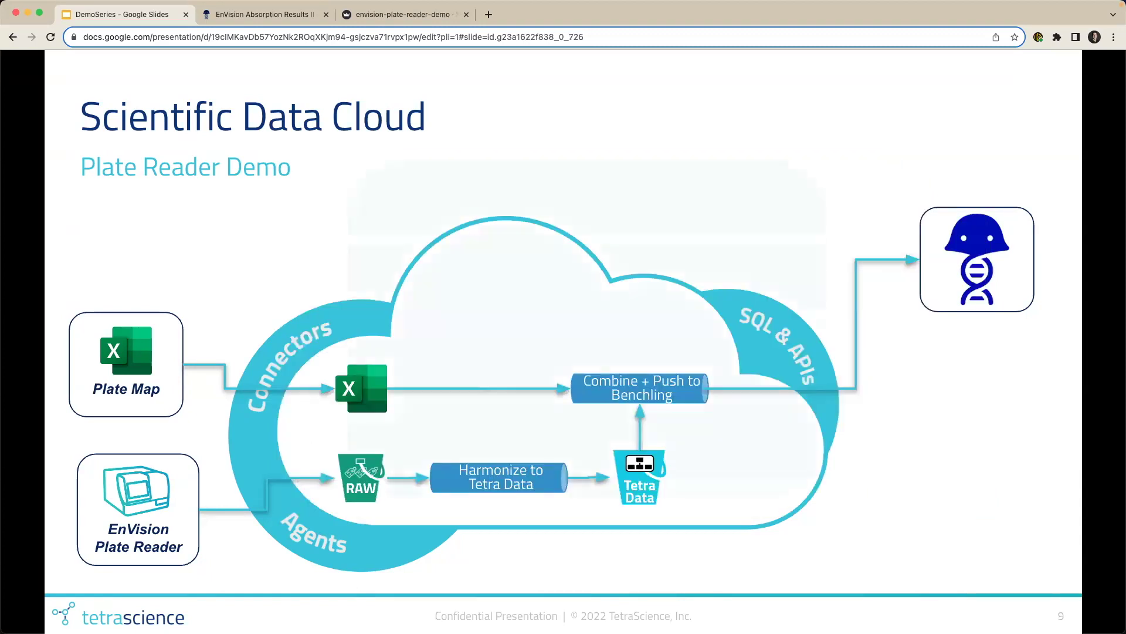
key("Right")
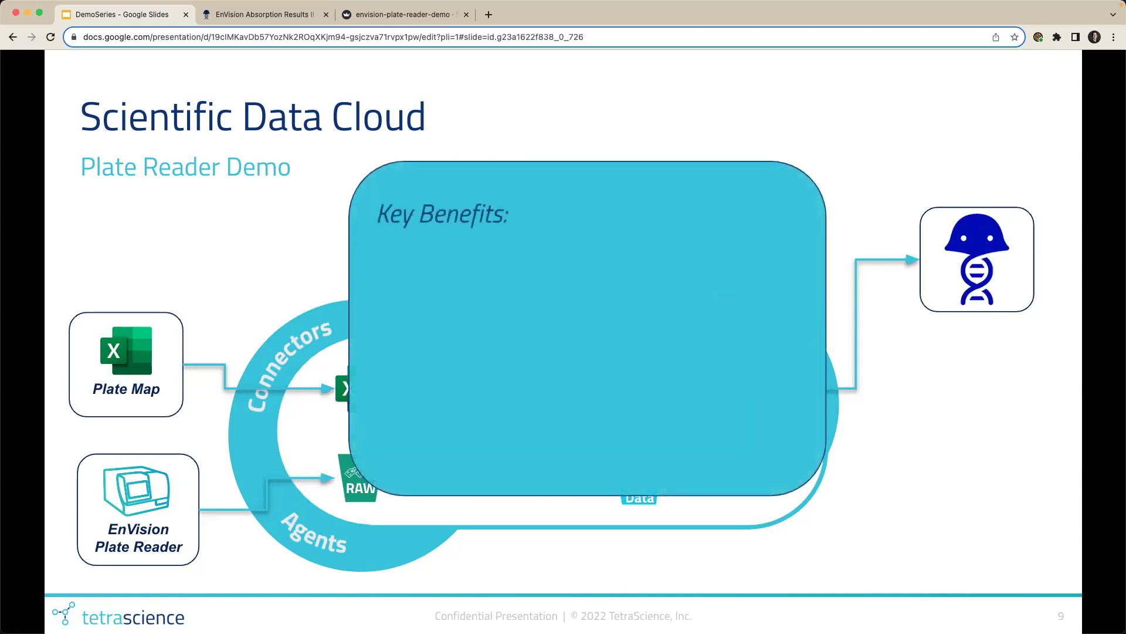
key("Right")
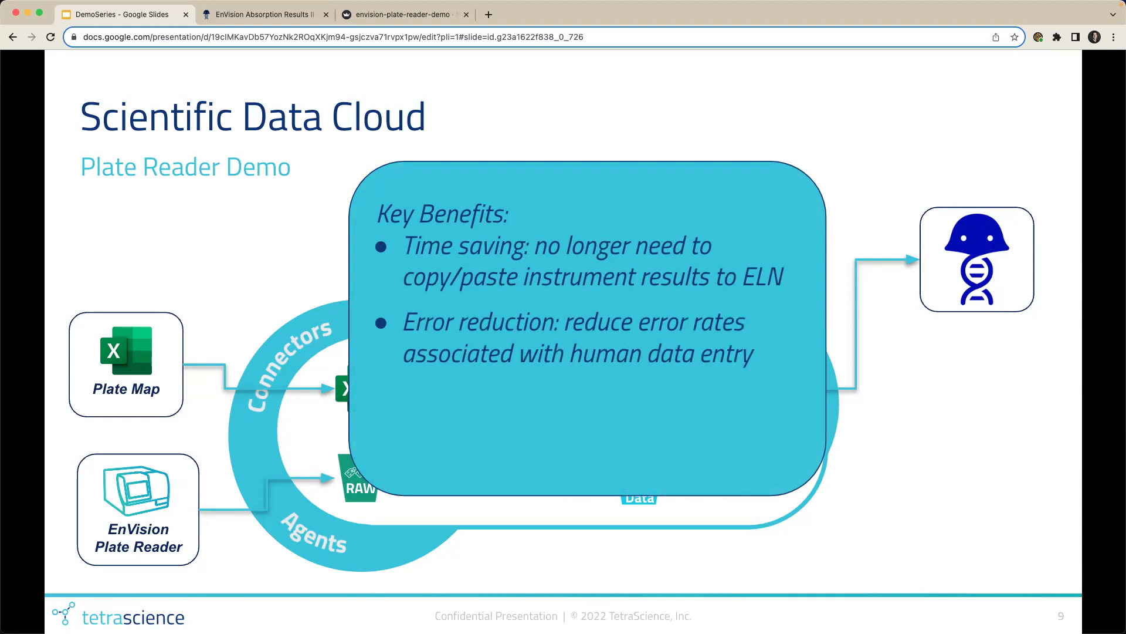
key("Right")
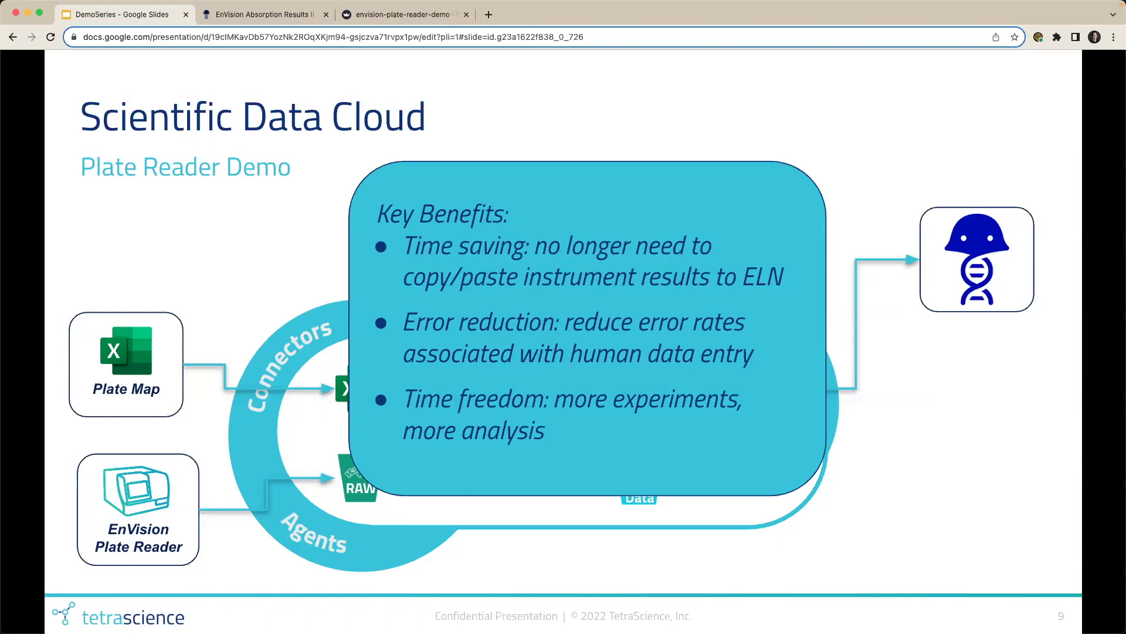
key("Right")
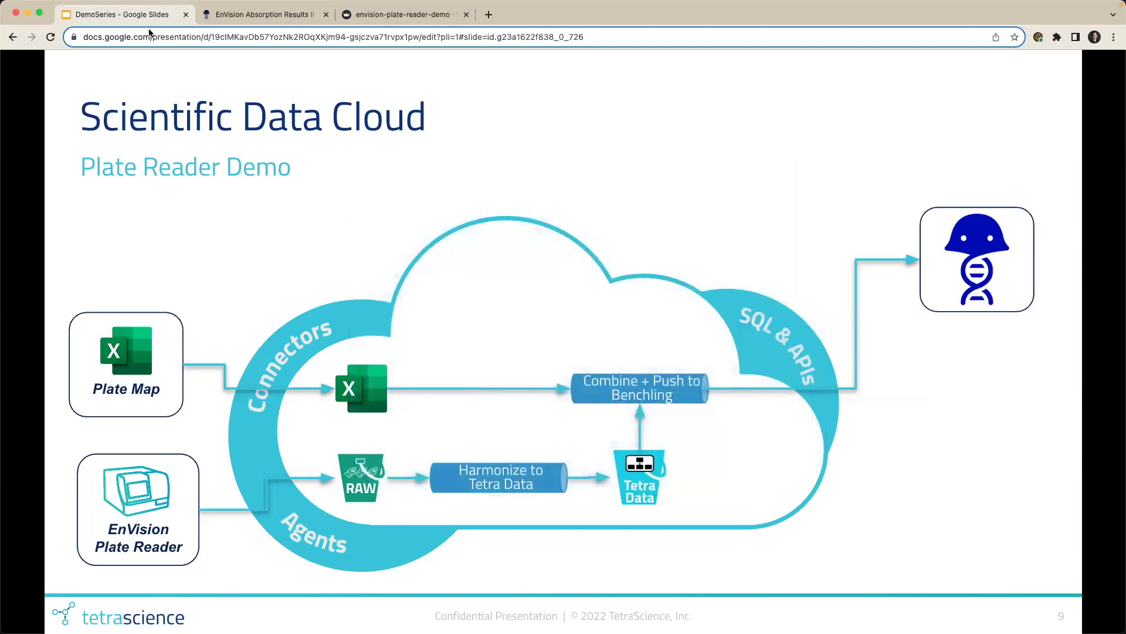
Step: Switch to the EnVision Absorption Results II experiment, reload it, and mark where runs get inserted
left_click(256, 18)
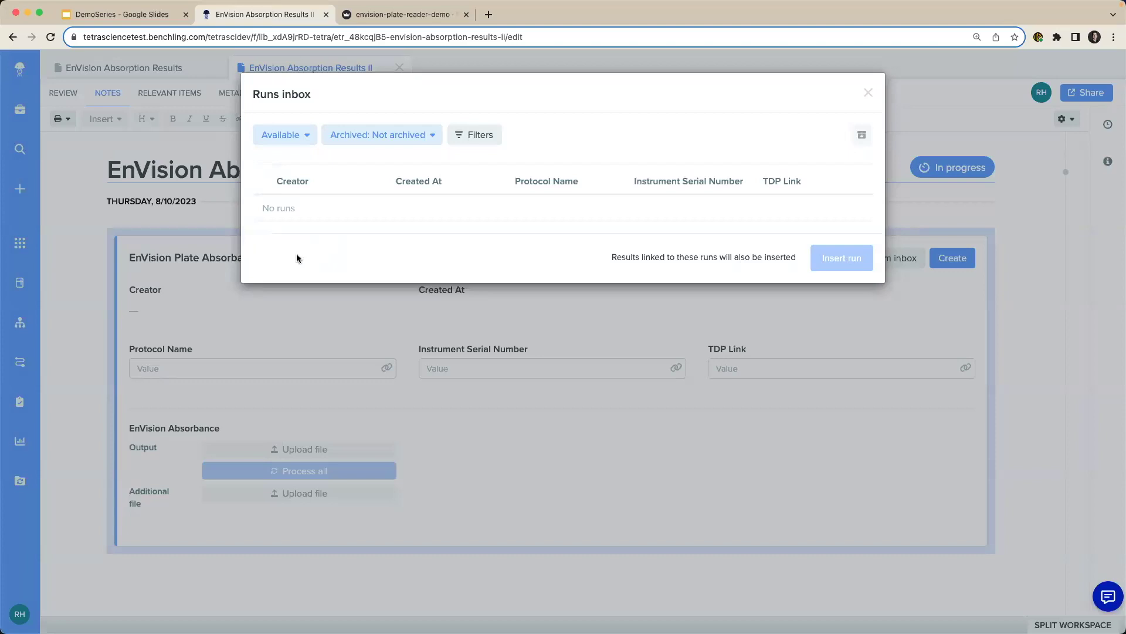
left_click(868, 92)
left_click(50, 36)
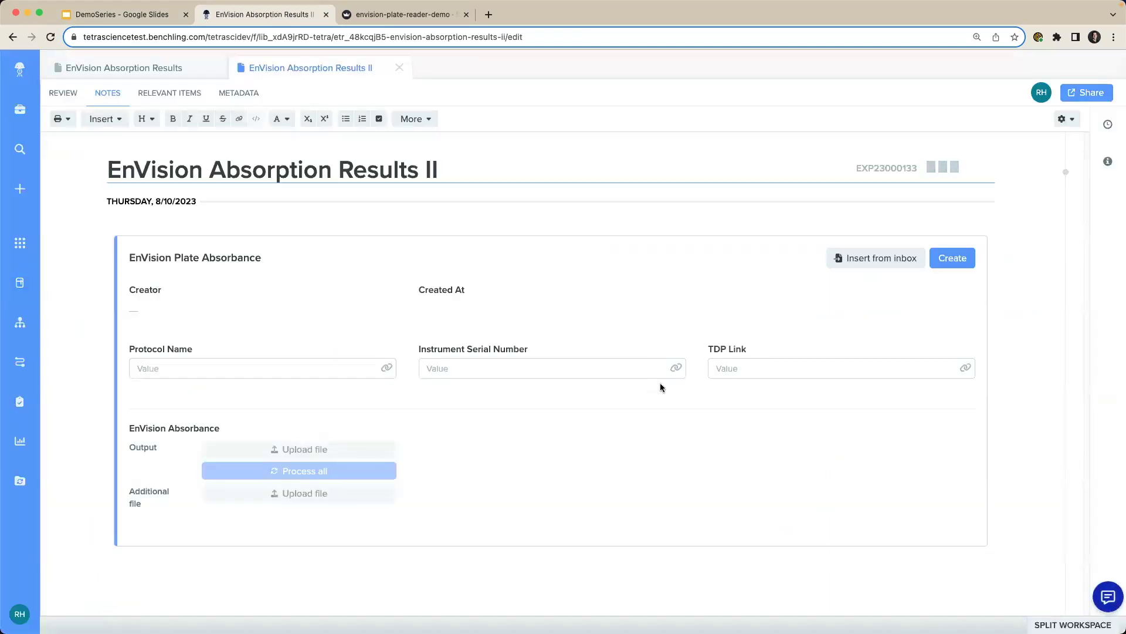
mouse_move(869, 310)
left_mouse_down()
mouse_move(868, 275)
mouse_move(856, 290)
mouse_move(870, 280)
left_mouse_up()
key("Escape")
Step: Pick the TDP Push-To-Benchling Pipeline run from the runs inbox and insert it
left_click(877, 263)
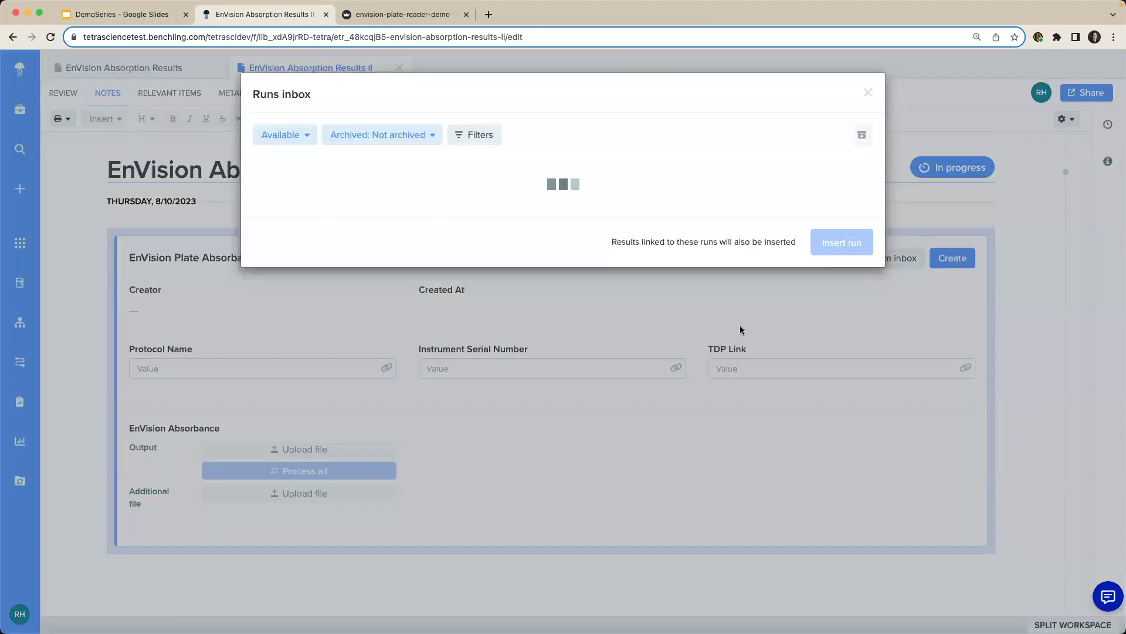
key("super+shift+a")
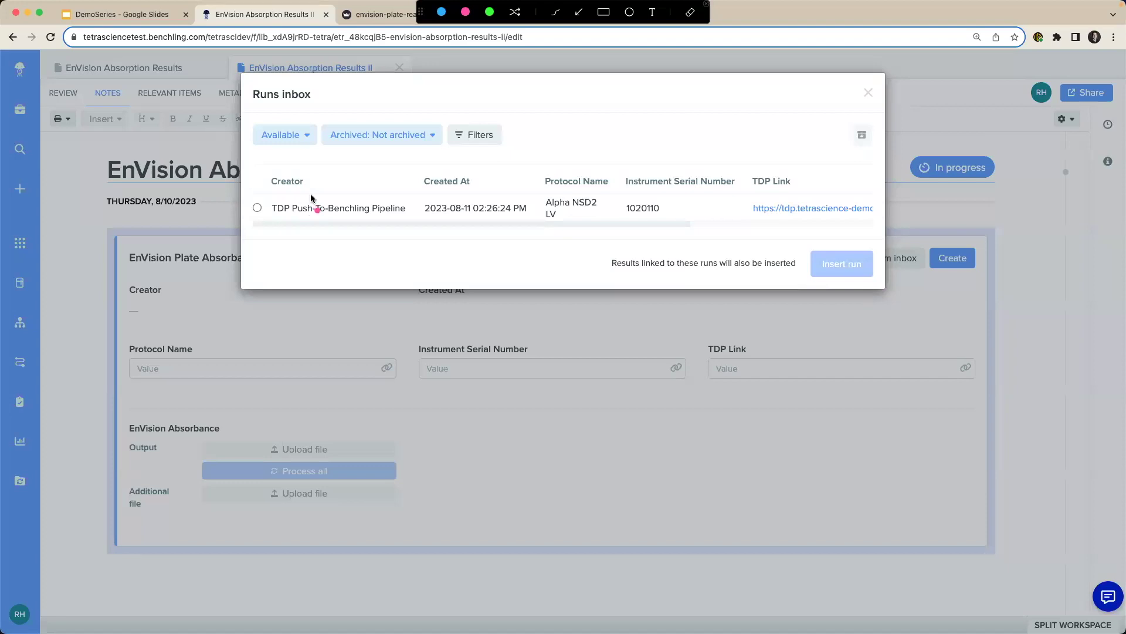
left_click_drag(311, 195, 270, 195)
mouse_move(351, 236)
left_mouse_down()
mouse_move(407, 230)
mouse_move(401, 201)
left_mouse_up()
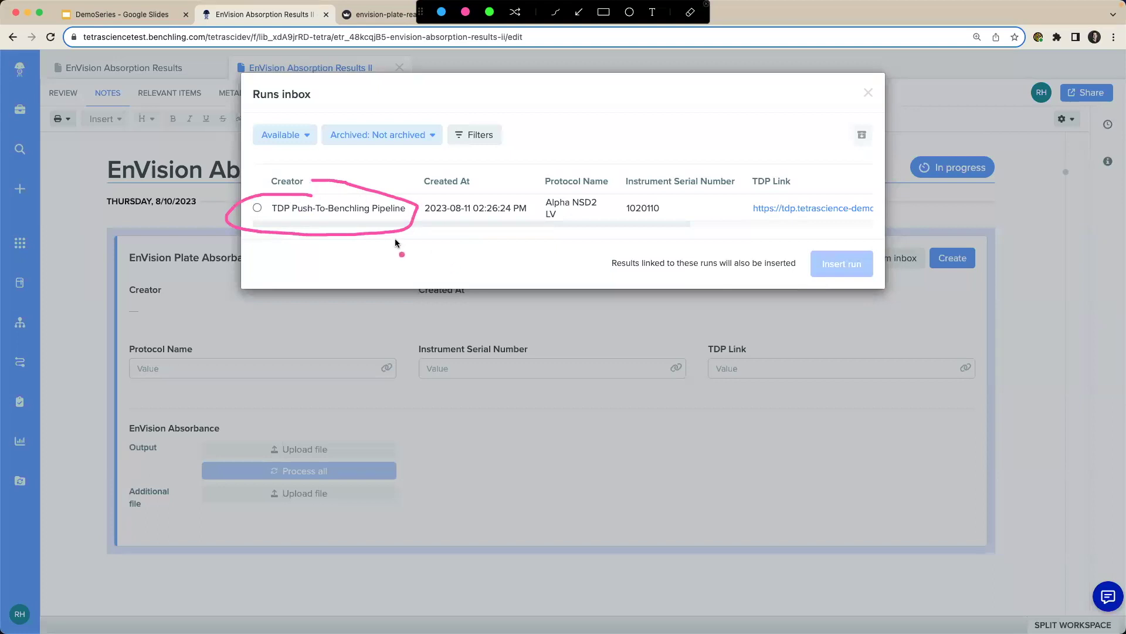
key("Escape")
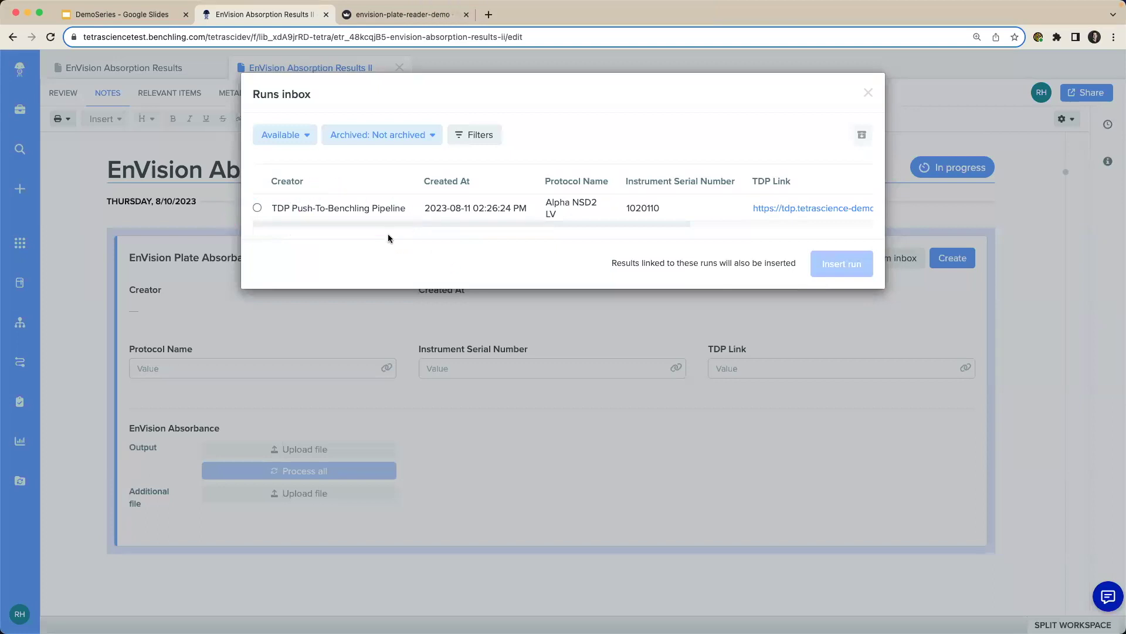
left_click(257, 207)
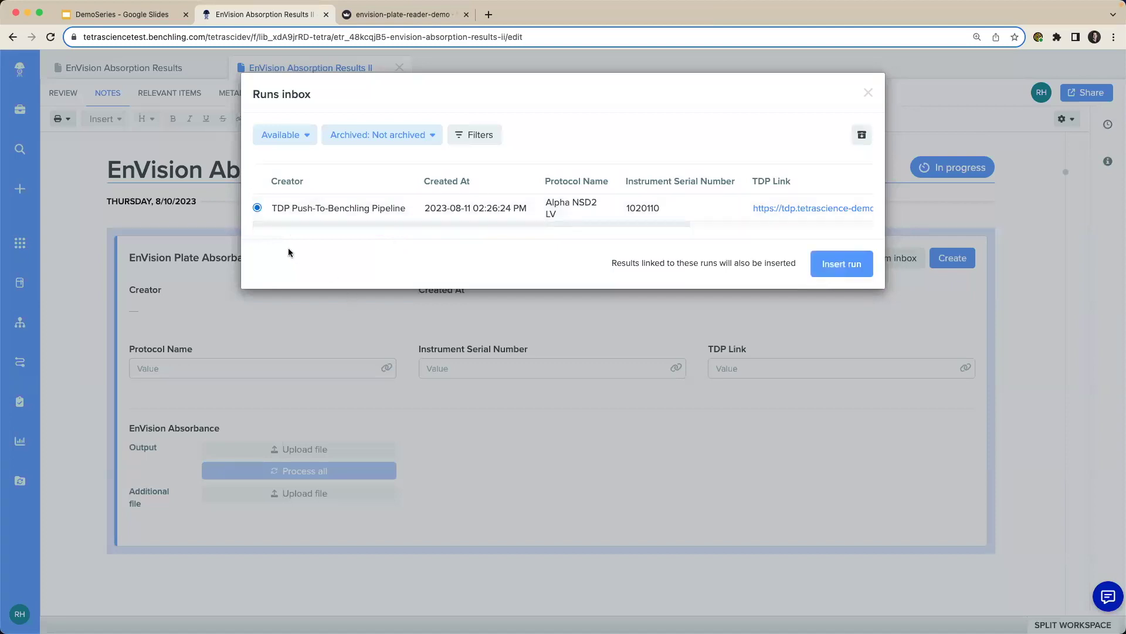
left_click(841, 265)
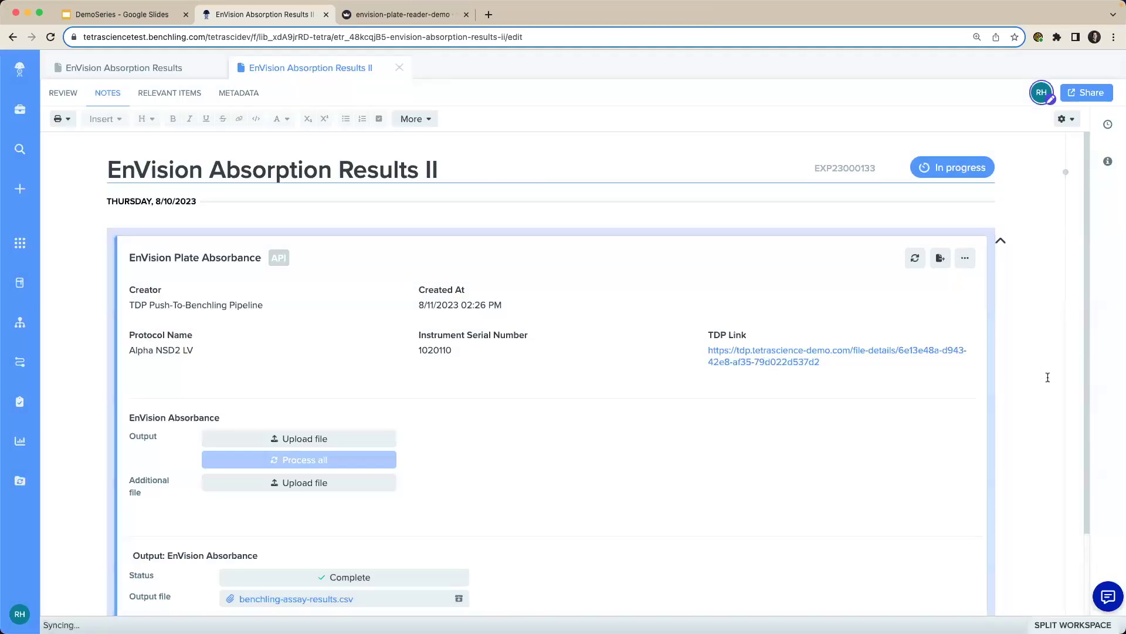
Step: Scroll down and expand the EnVision Absorbance result table
scroll(1048, 377, "down", 3)
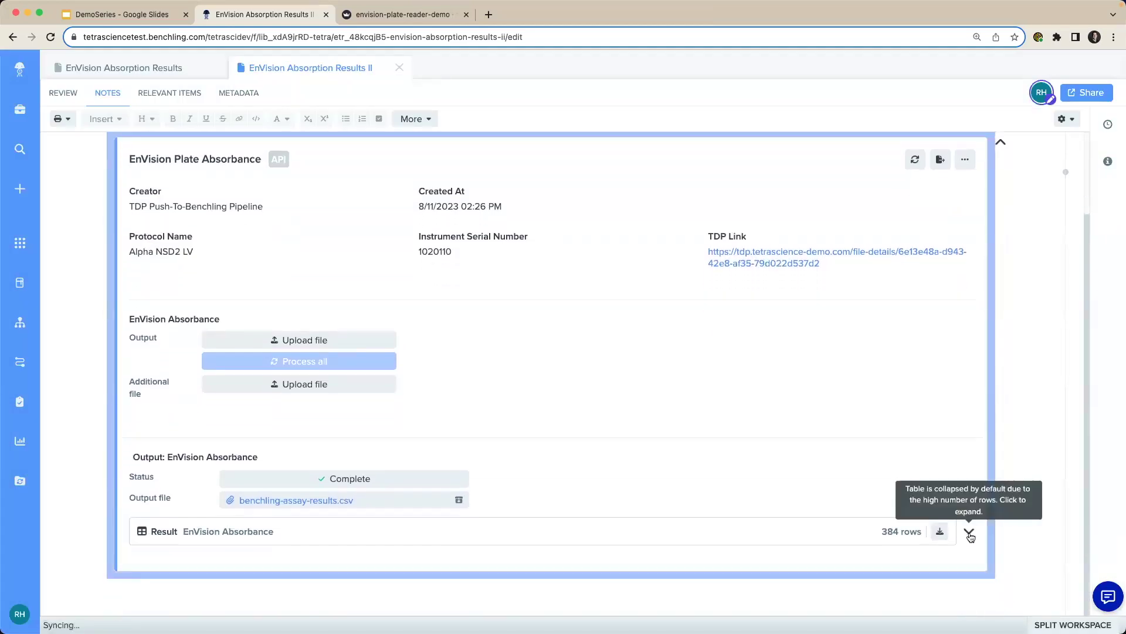
left_click(970, 534)
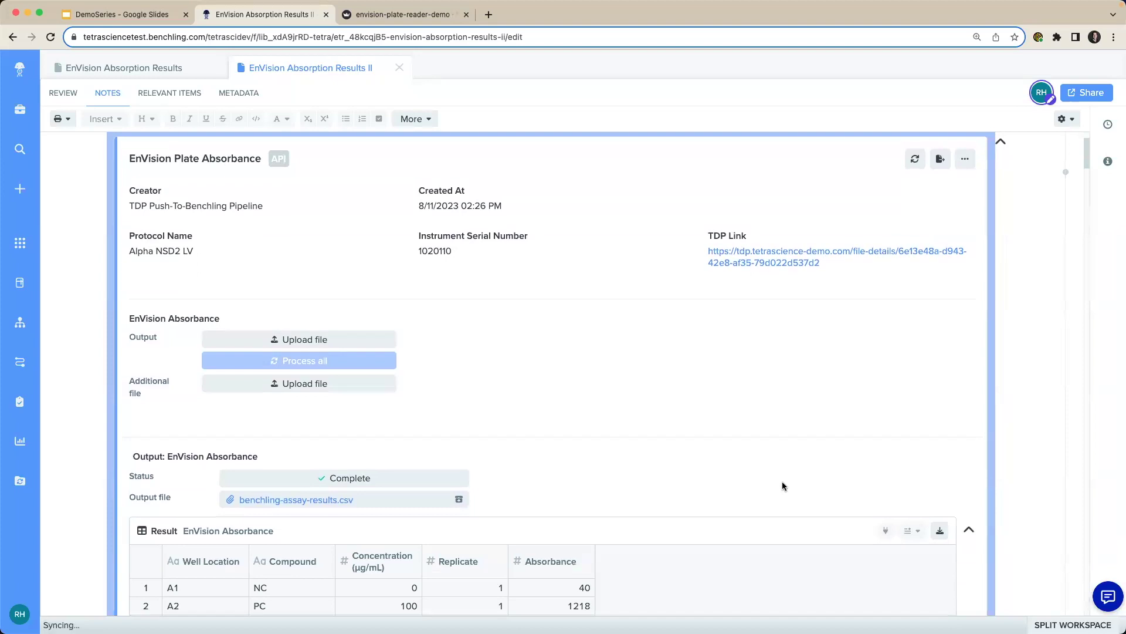
scroll(783, 486, "down", 10)
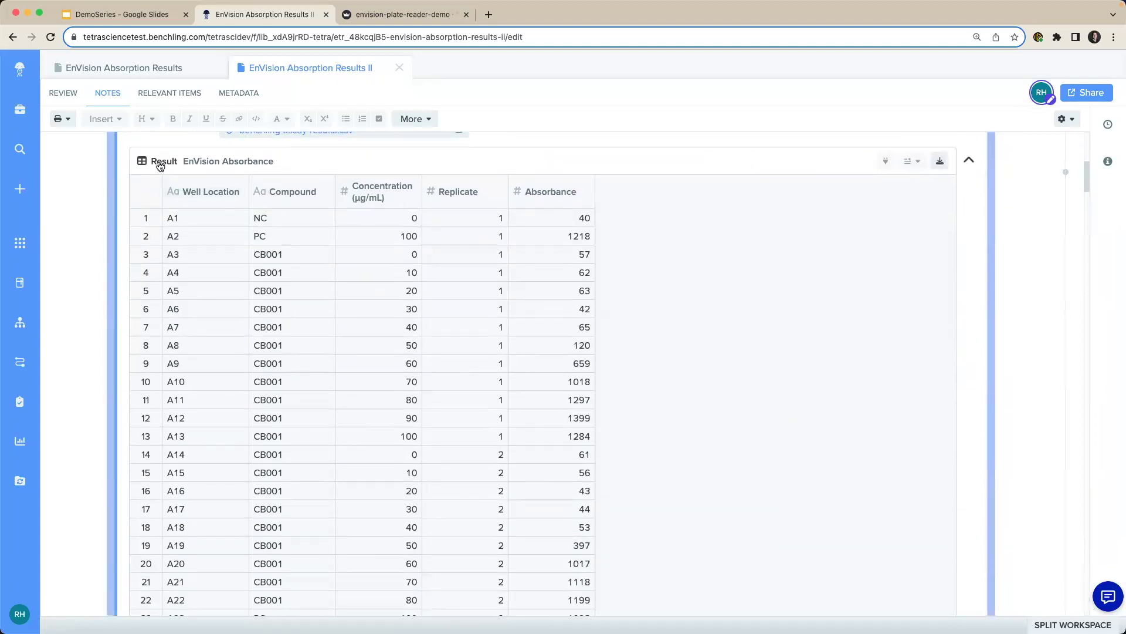
Step: Highlight the table's column headers and the Absorbance column, then clear the marks
key("super+shift+a")
mouse_move(158, 196)
left_mouse_down()
mouse_move(157, 170)
mouse_move(378, 168)
left_mouse_up()
mouse_move(468, 170)
left_mouse_down()
mouse_move(509, 169)
mouse_move(509, 188)
left_mouse_up()
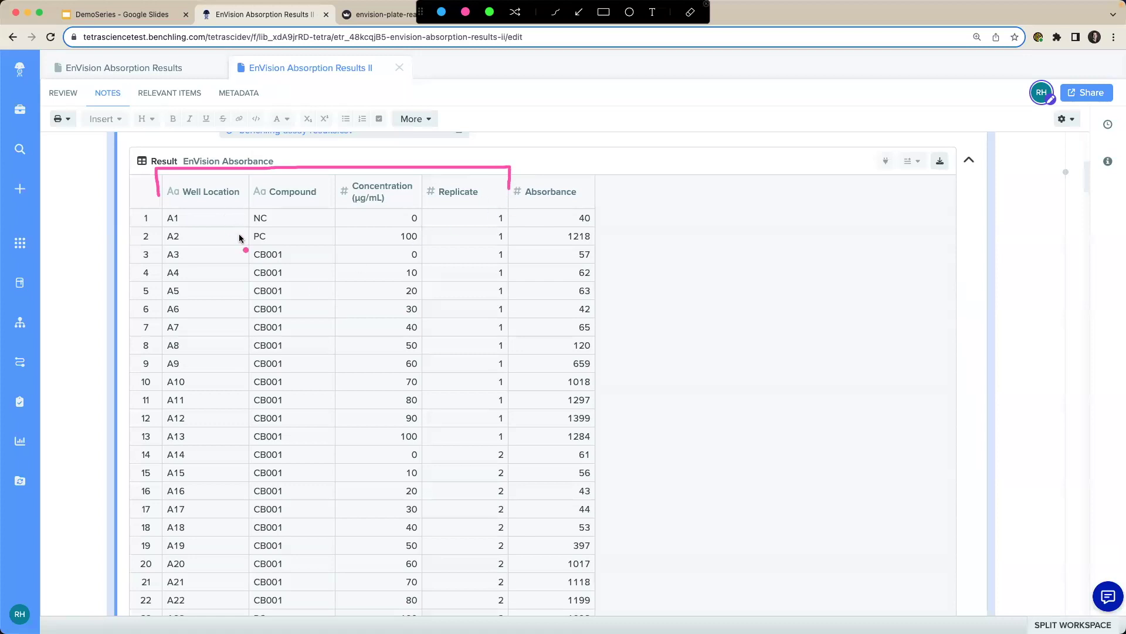
mouse_move(618, 139)
left_mouse_down()
mouse_move(588, 186)
mouse_move(605, 184)
left_mouse_up()
key("Escape")
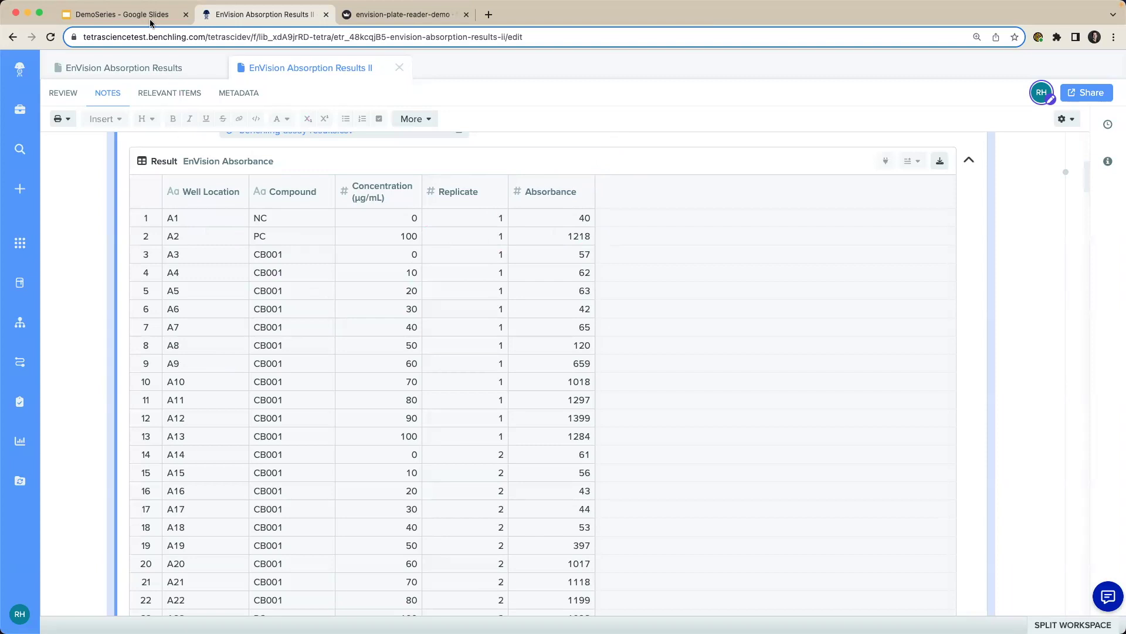
Step: Return to the DemoSeries deck and advance past the IC50 curves slide to reveal Streamlit
left_click(151, 21)
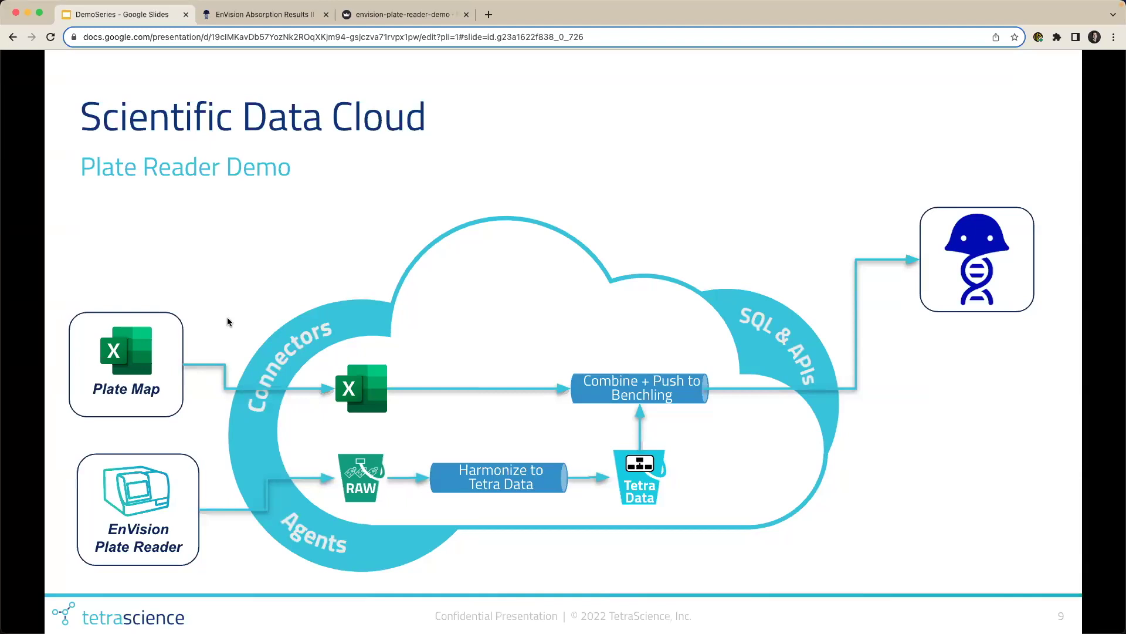
key("Right")
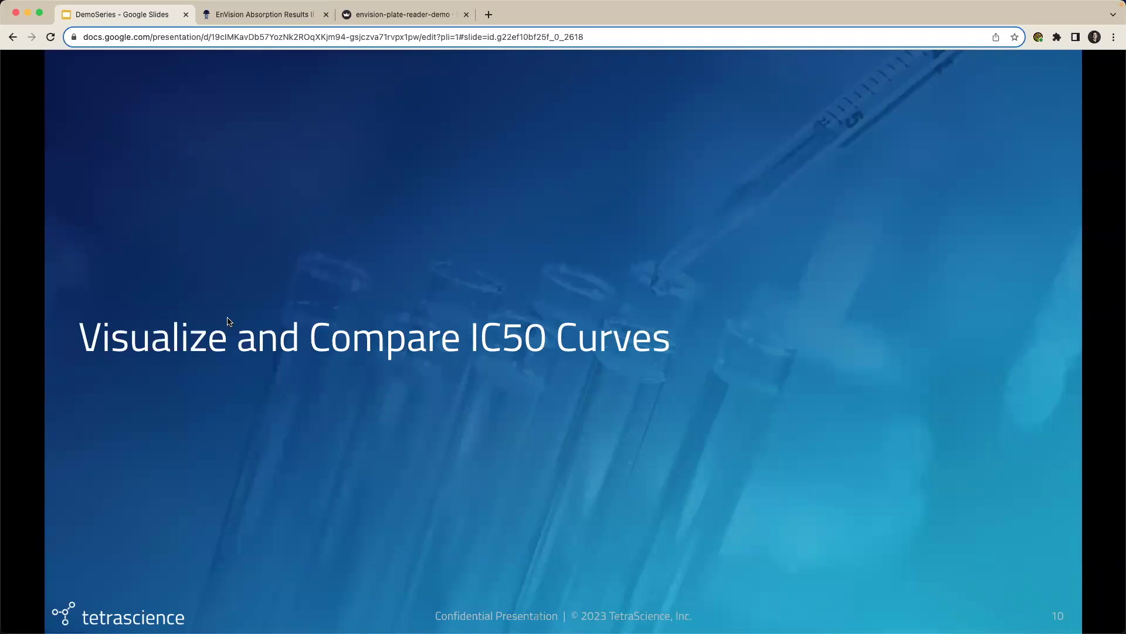
key("Right")
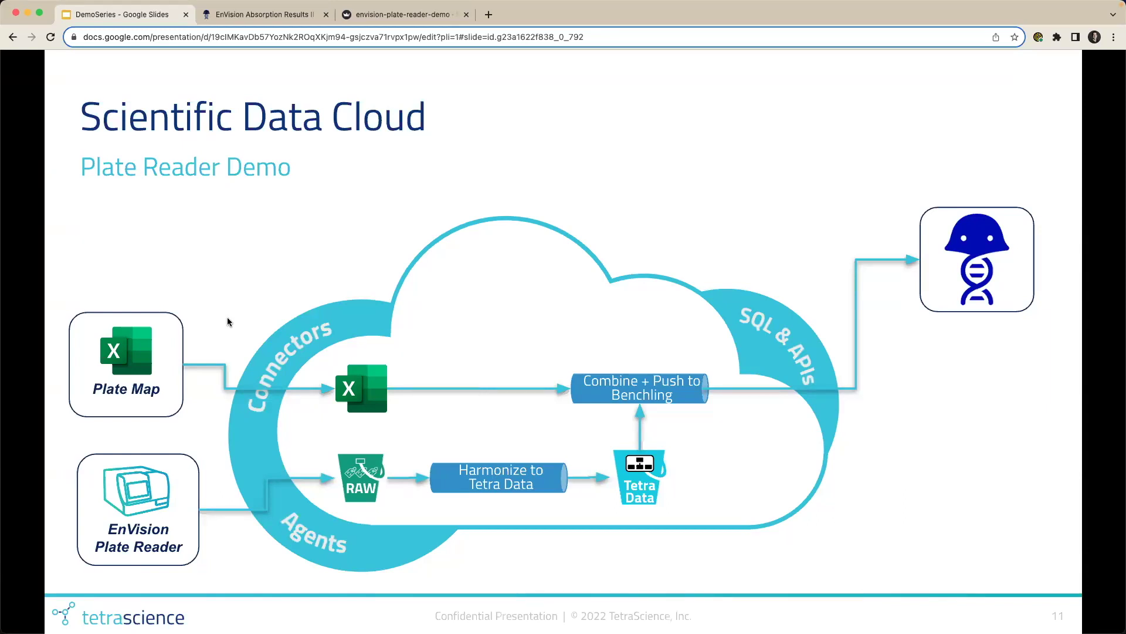
key("Right")
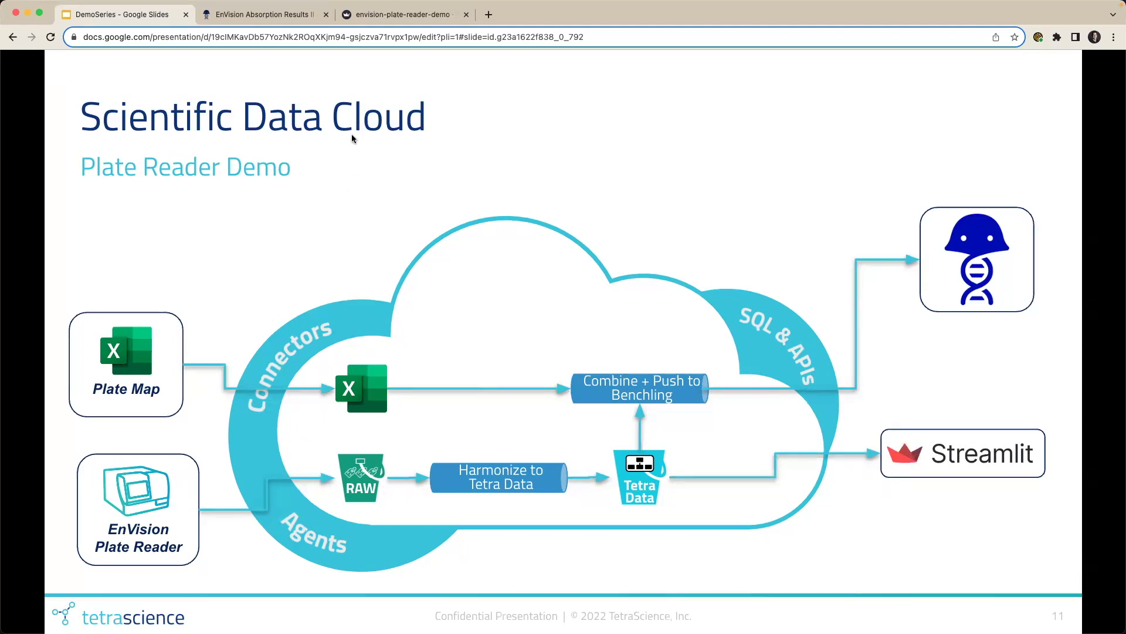
Step: Switch to the envision-plate-reader-demo app and highlight the search date and 5-file count
left_click(375, 18)
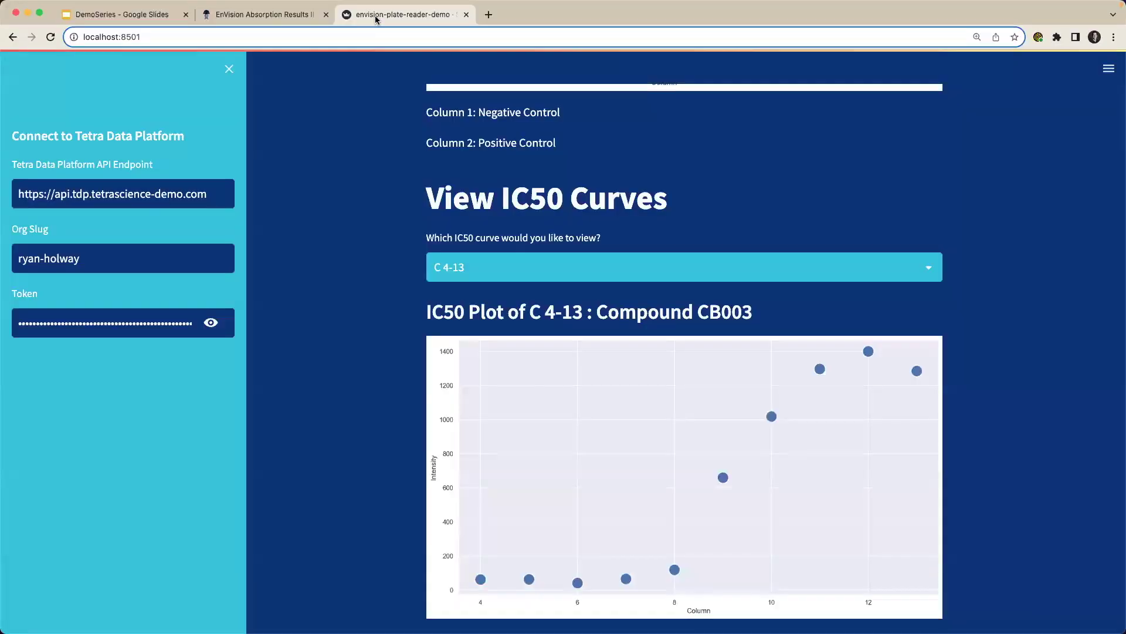
scroll(384, 215, "up", 15)
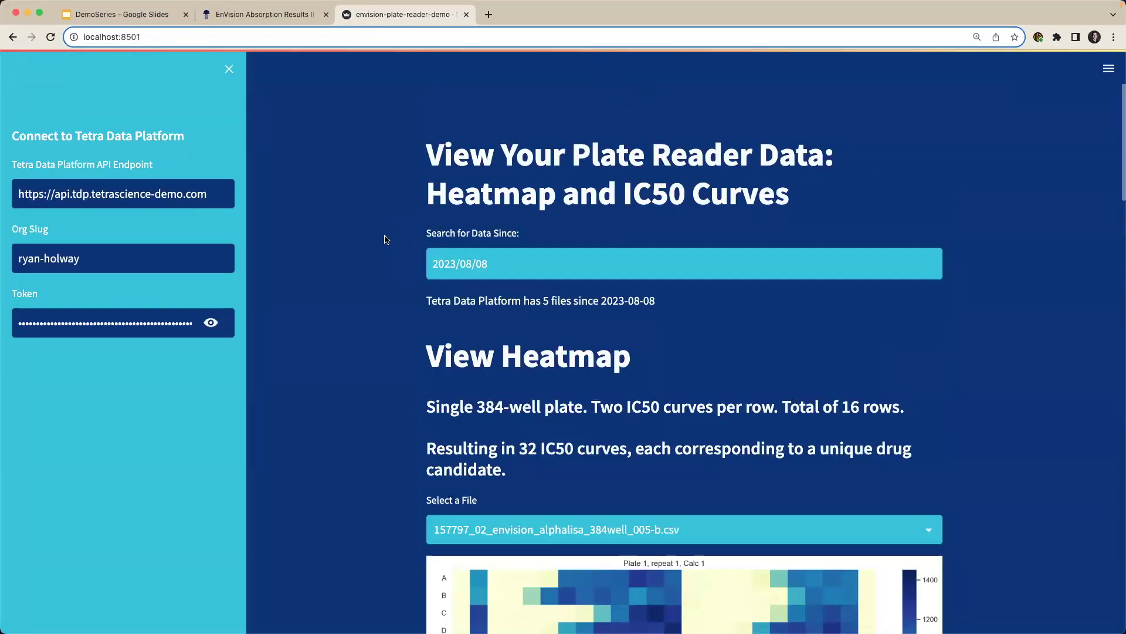
scroll(378, 271, "down", 2)
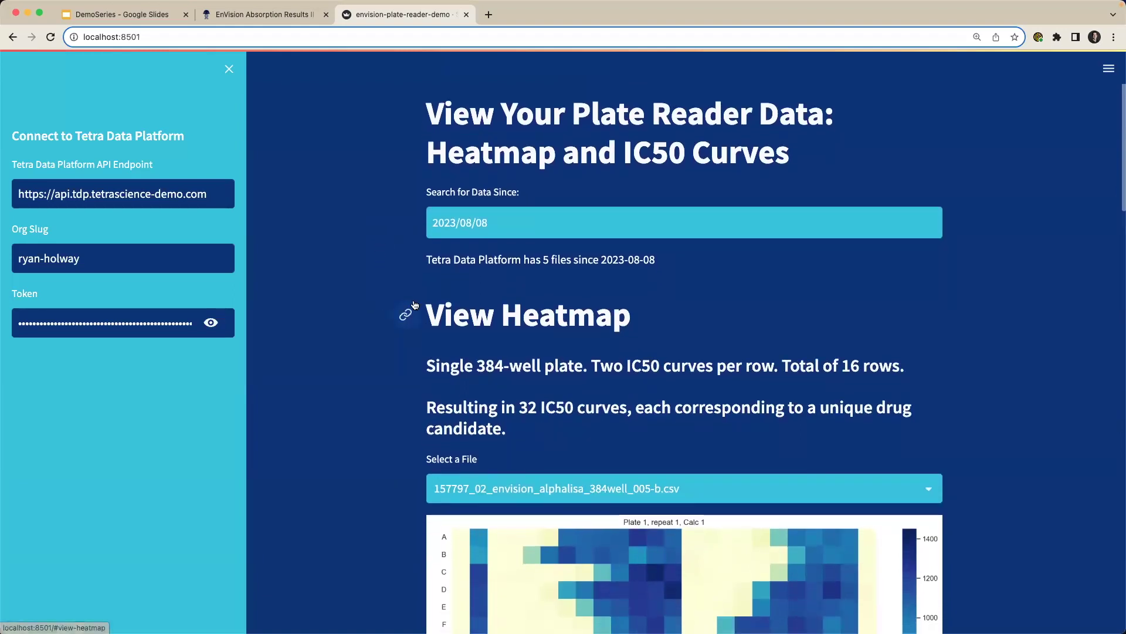
key("ctrl+shift+a")
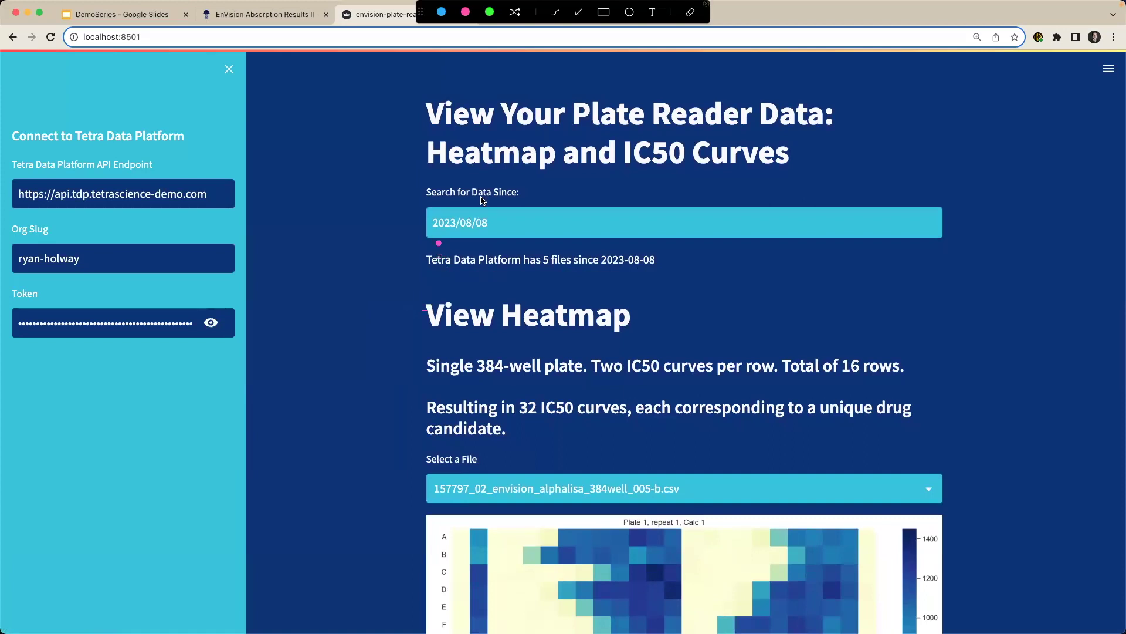
mouse_move(478, 180)
left_mouse_down()
mouse_move(410, 181)
mouse_move(399, 254)
mouse_move(407, 273)
mouse_move(458, 293)
left_mouse_up()
key("Escape")
Step: Scroll to the 005-b heatmap and list the five CSV files under Select a File
scroll(444, 290, "down", 5)
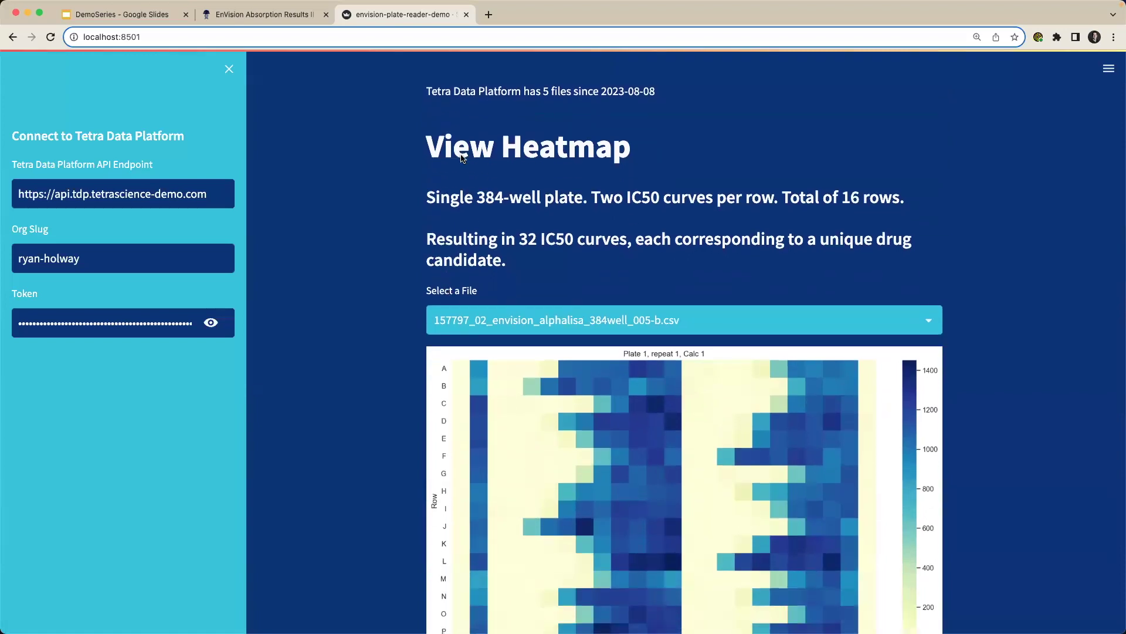
scroll(469, 187, "down", 1)
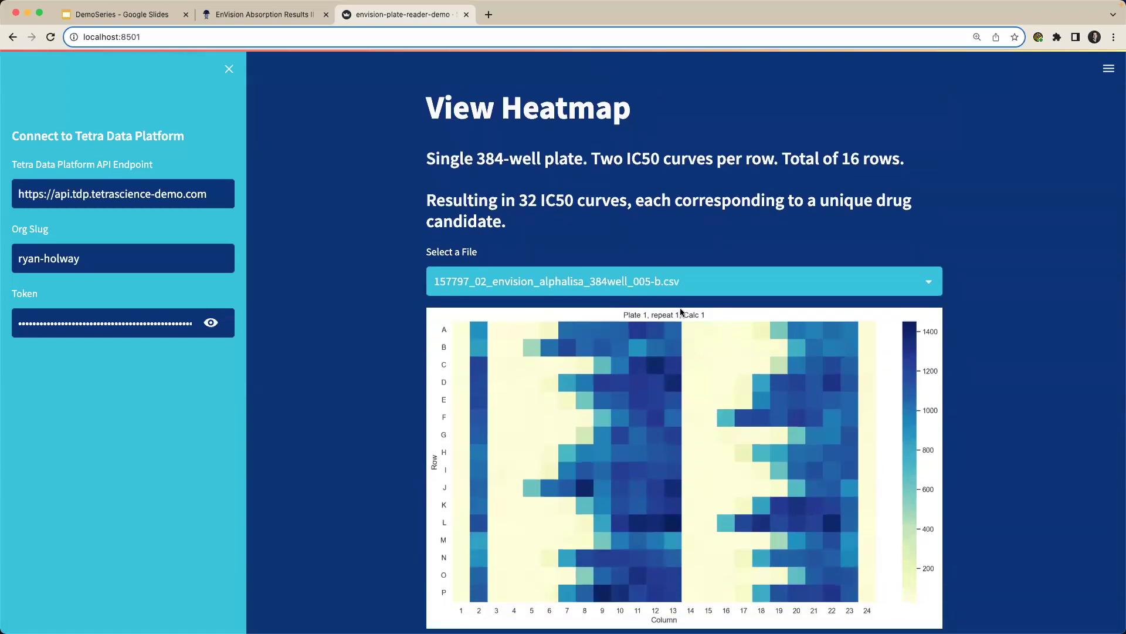
left_click(787, 285)
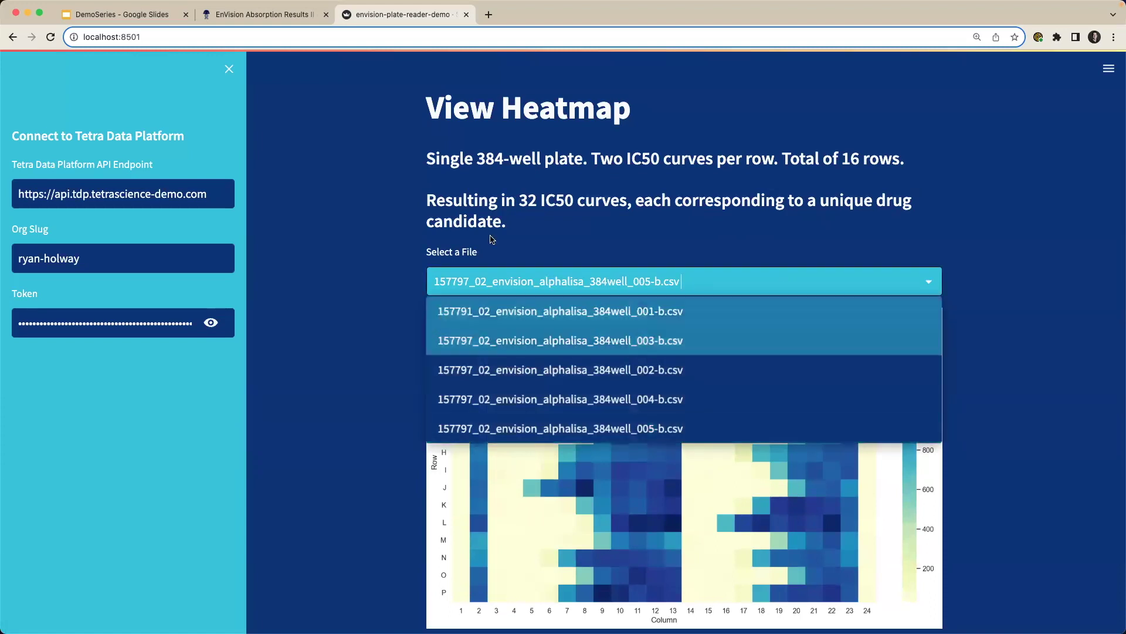
Step: Reload the app and set the search date to 2023/08/08, finding 6 files
left_click(51, 37)
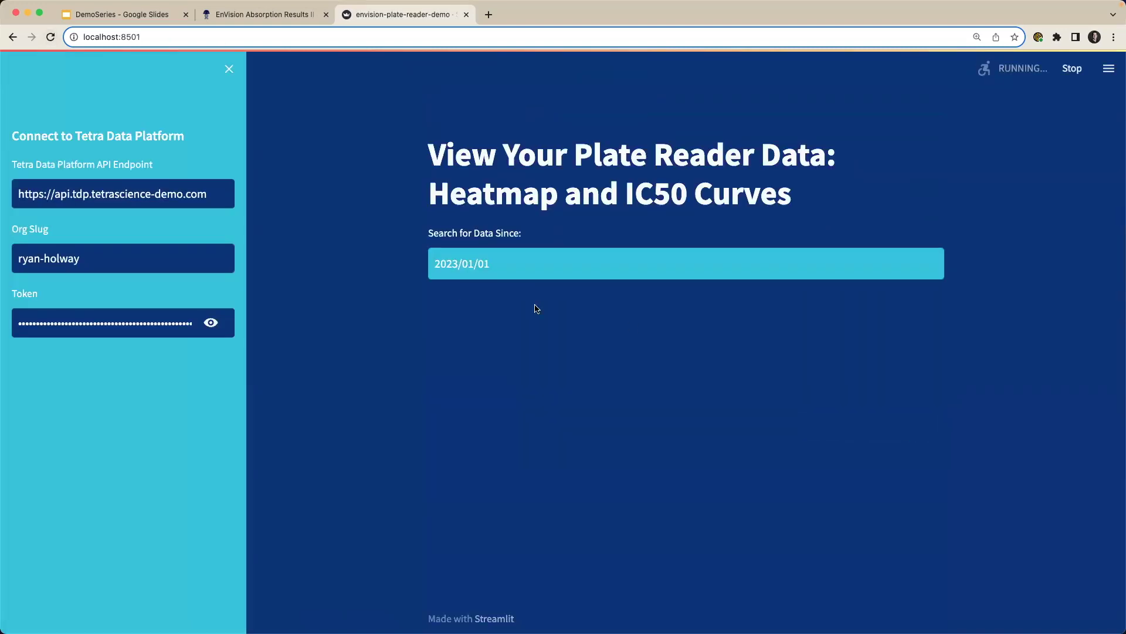
left_click(488, 263)
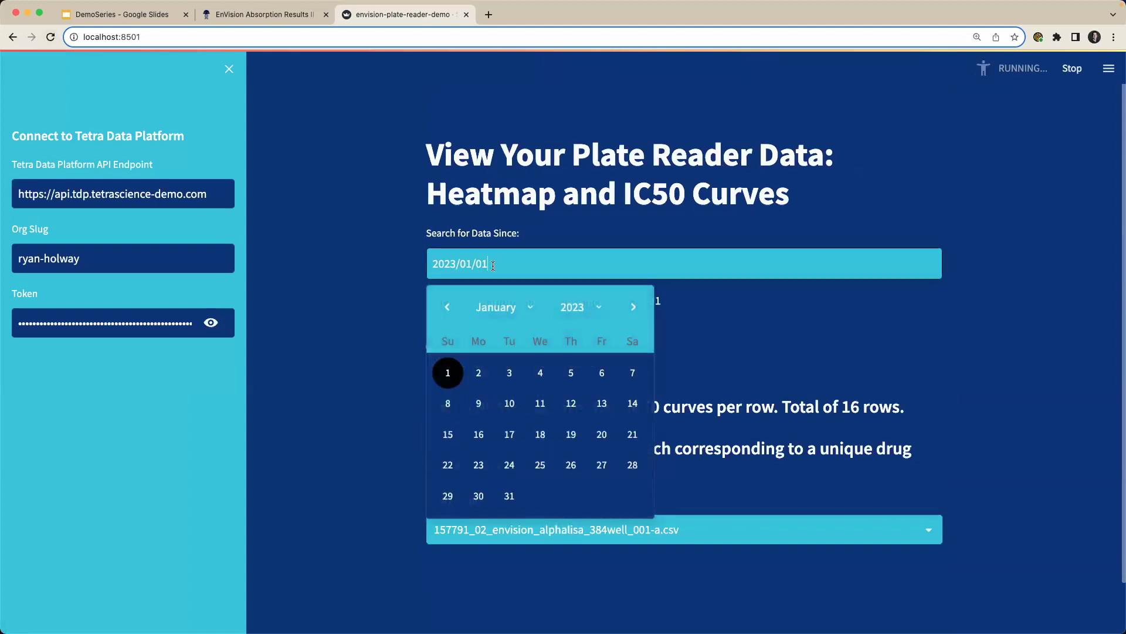
left_click(528, 307)
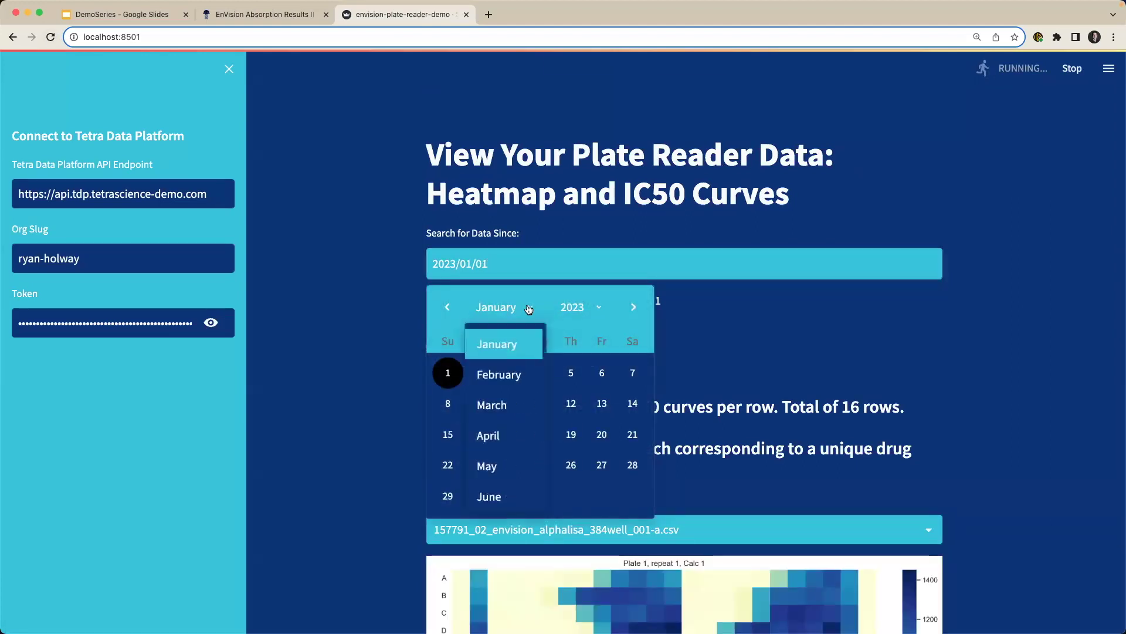
scroll(498, 449, "down", 3)
left_click(498, 437)
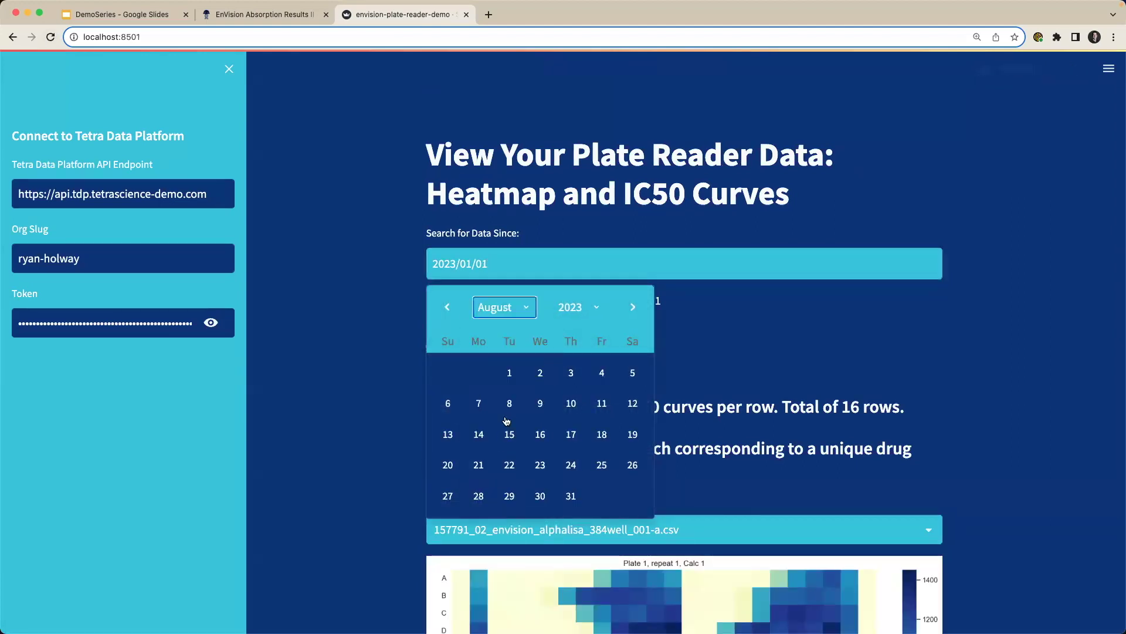
left_click(510, 405)
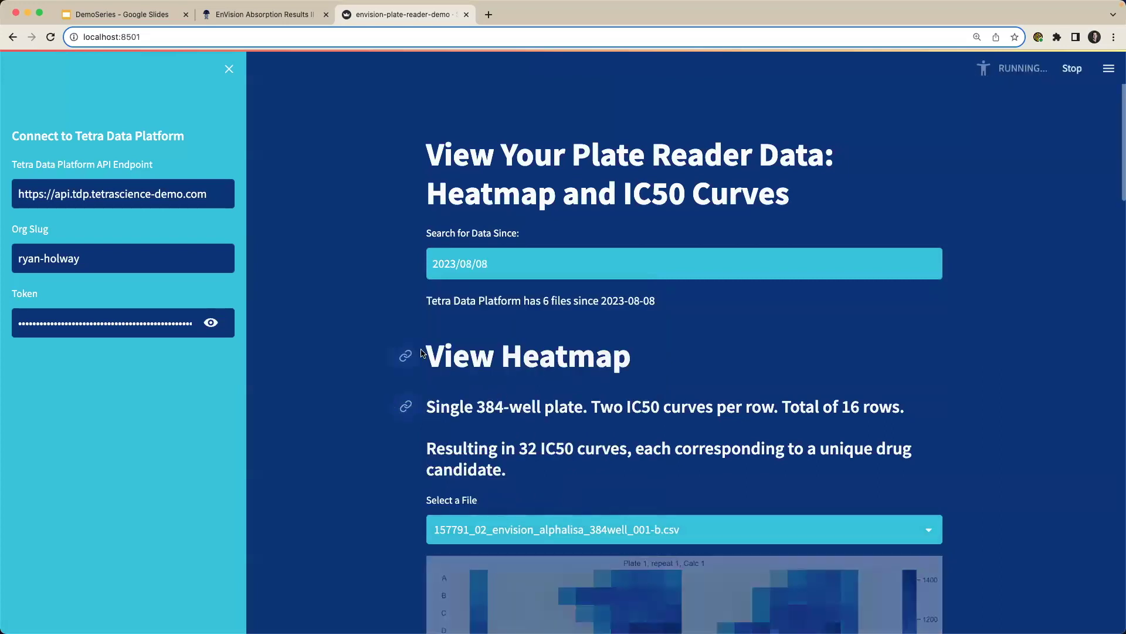
Step: Circle the count of 6 files found by the search
key("super+shift+a")
mouse_move(552, 277)
left_mouse_down()
mouse_move(515, 304)
mouse_move(562, 319)
mouse_move(563, 286)
left_mouse_up()
key("Escape")
scroll(556, 397, "down", 5)
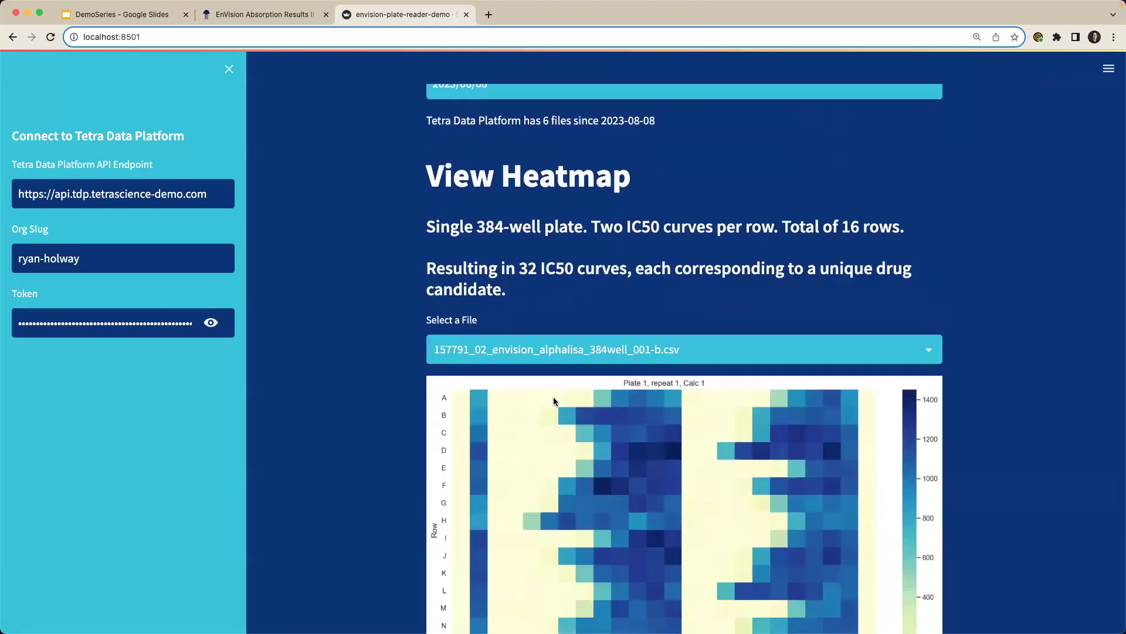
scroll(555, 397, "up", 2)
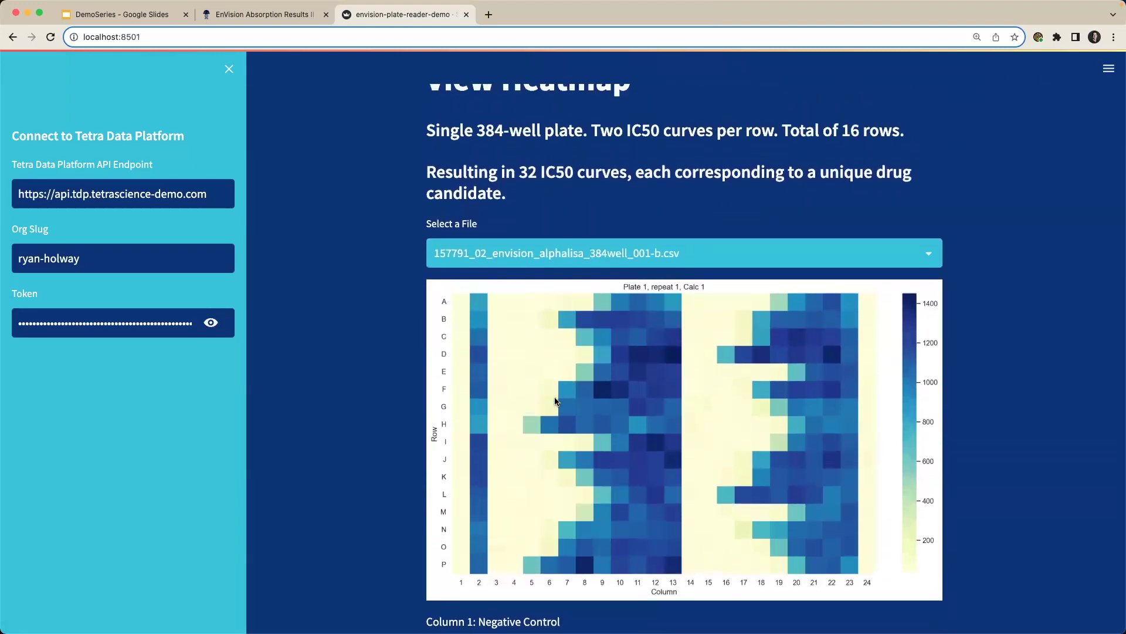
Step: Load 157797_02_envision_alphalisa_384well_006-b.csv from the Select a File list
left_click(755, 257)
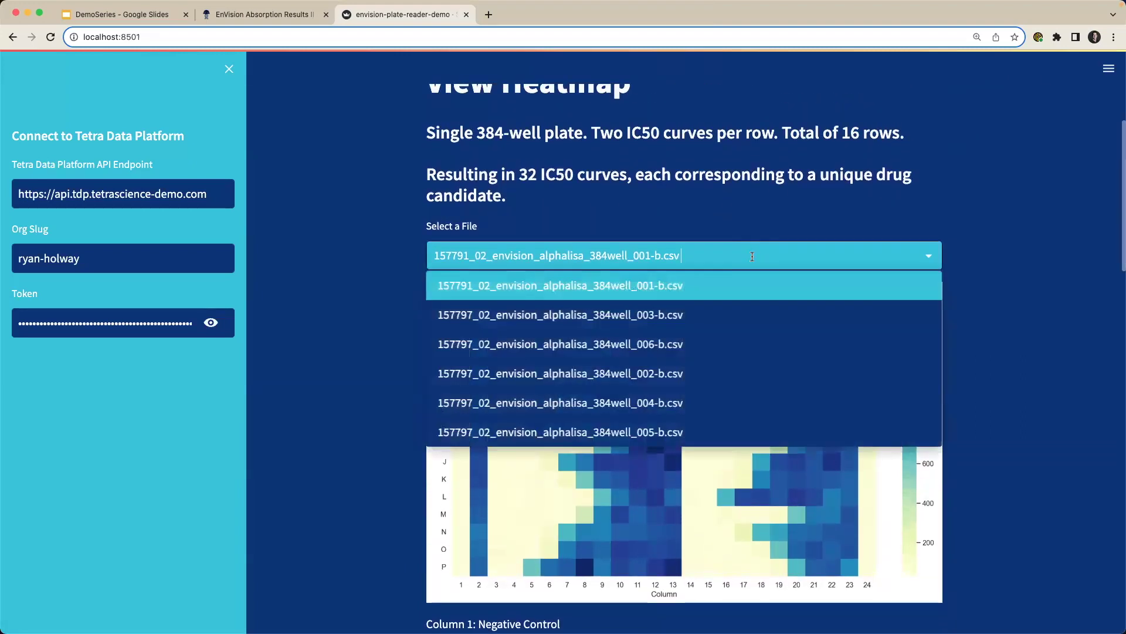
key("super+alt+a")
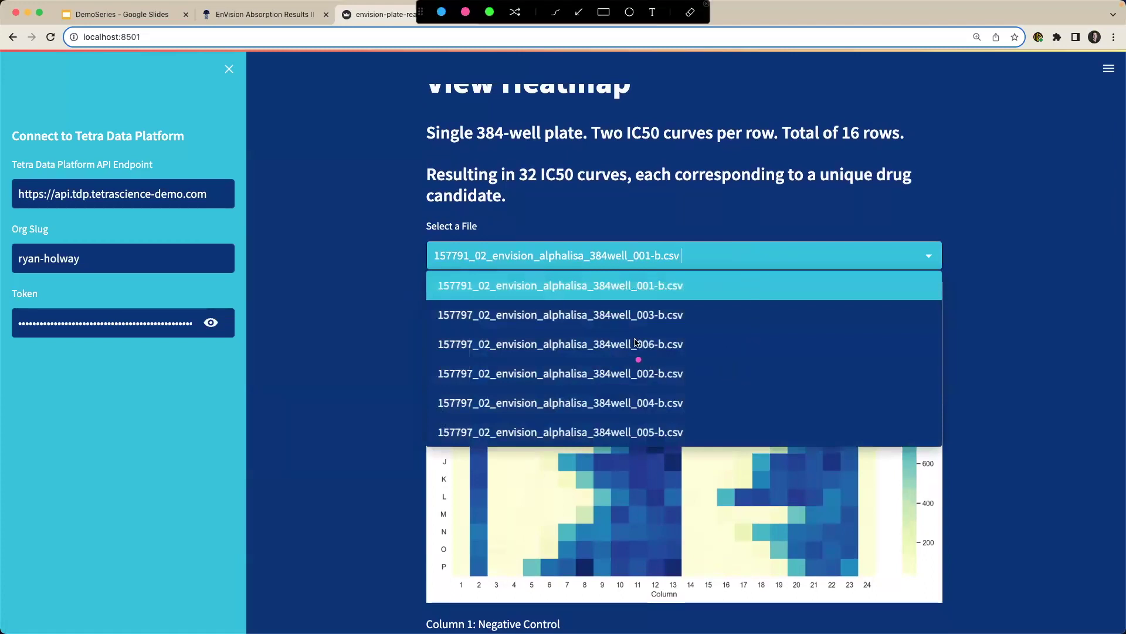
mouse_move(651, 326)
left_mouse_down()
mouse_move(614, 333)
mouse_move(650, 359)
mouse_move(696, 362)
mouse_move(648, 325)
left_mouse_up()
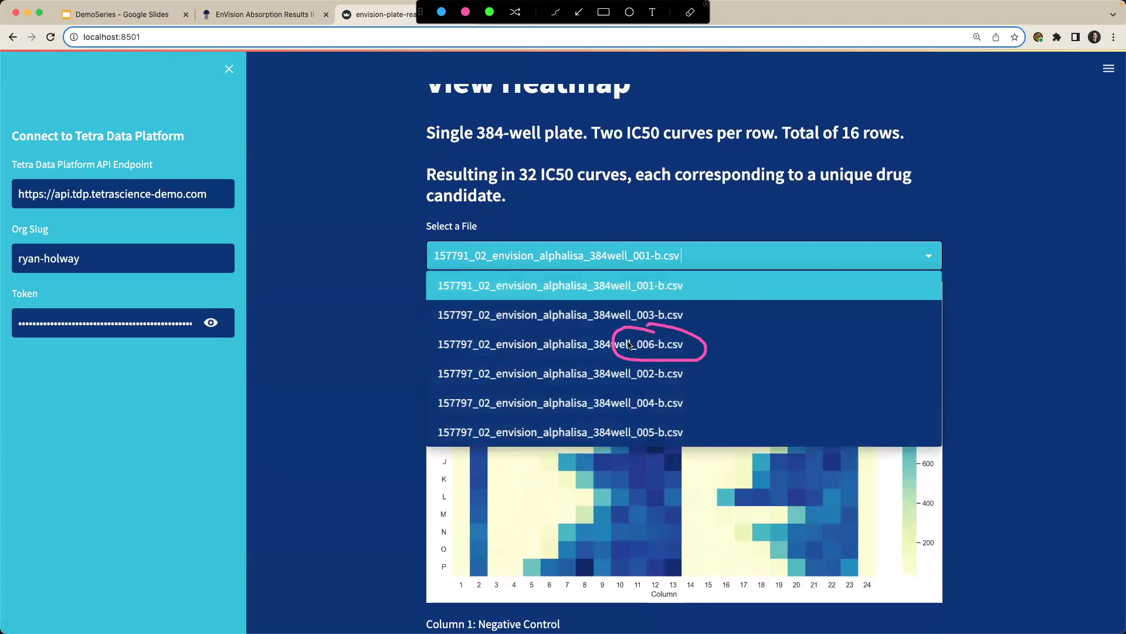
key("Escape")
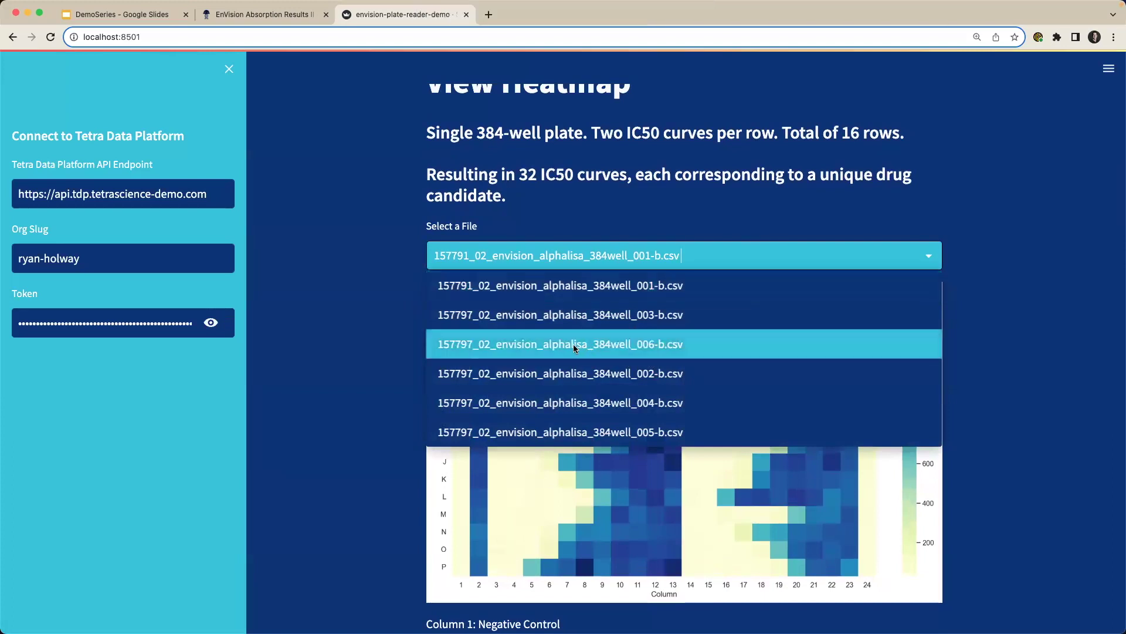
left_click(539, 352)
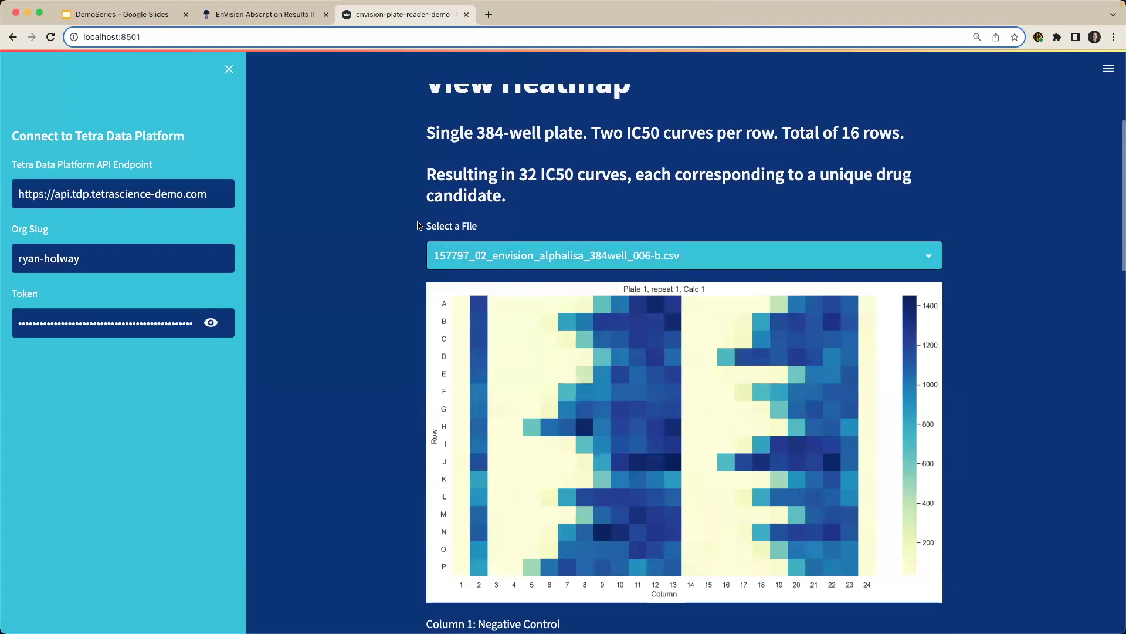
Step: Mark heatmap rows A and B and underline the per-drug IC50 curve blocks
key("super+shift+a")
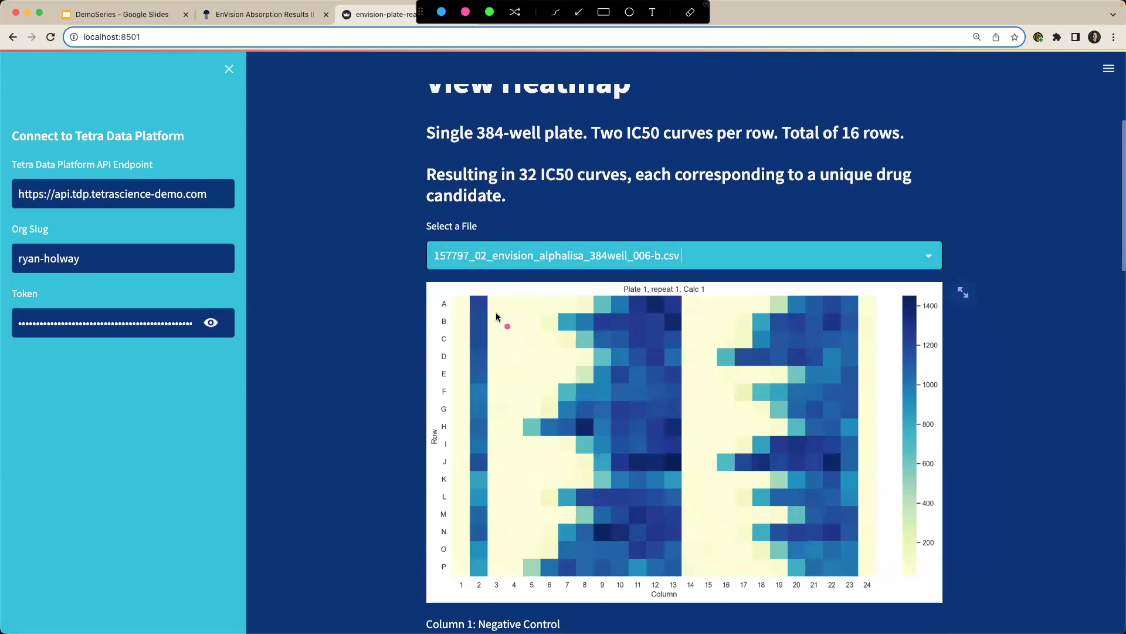
mouse_move(497, 315)
left_mouse_down()
mouse_move(683, 310)
mouse_move(681, 294)
mouse_move(496, 306)
left_mouse_up()
mouse_move(687, 316)
left_mouse_down()
mouse_move(863, 318)
mouse_move(863, 299)
mouse_move(682, 298)
mouse_move(706, 378)
mouse_move(703, 516)
mouse_move(713, 562)
left_mouse_up()
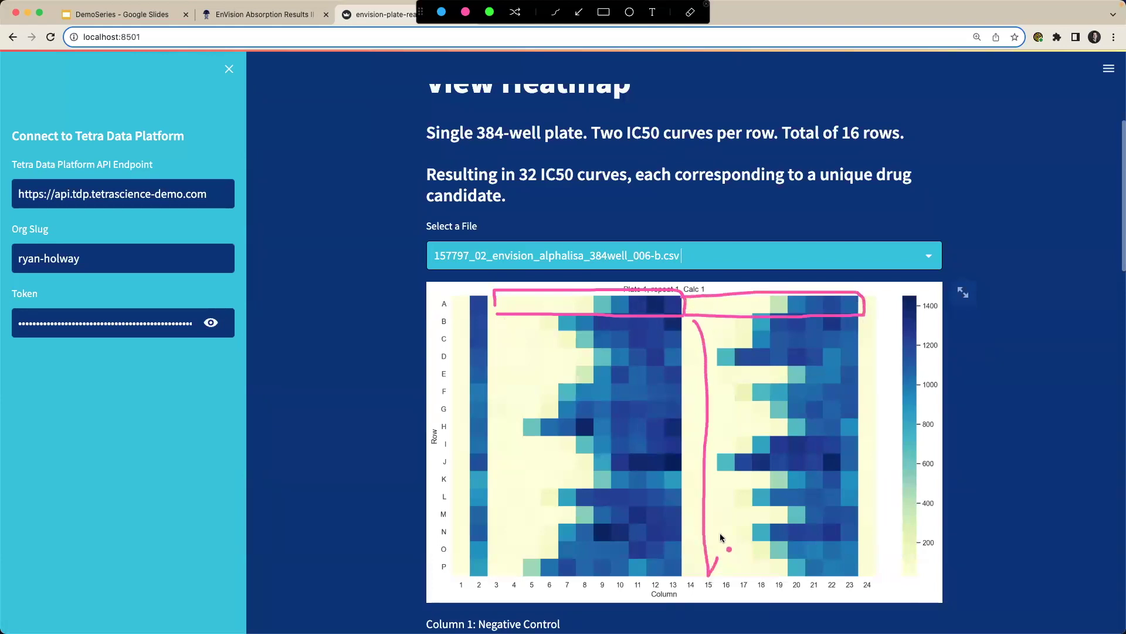
key("Escape")
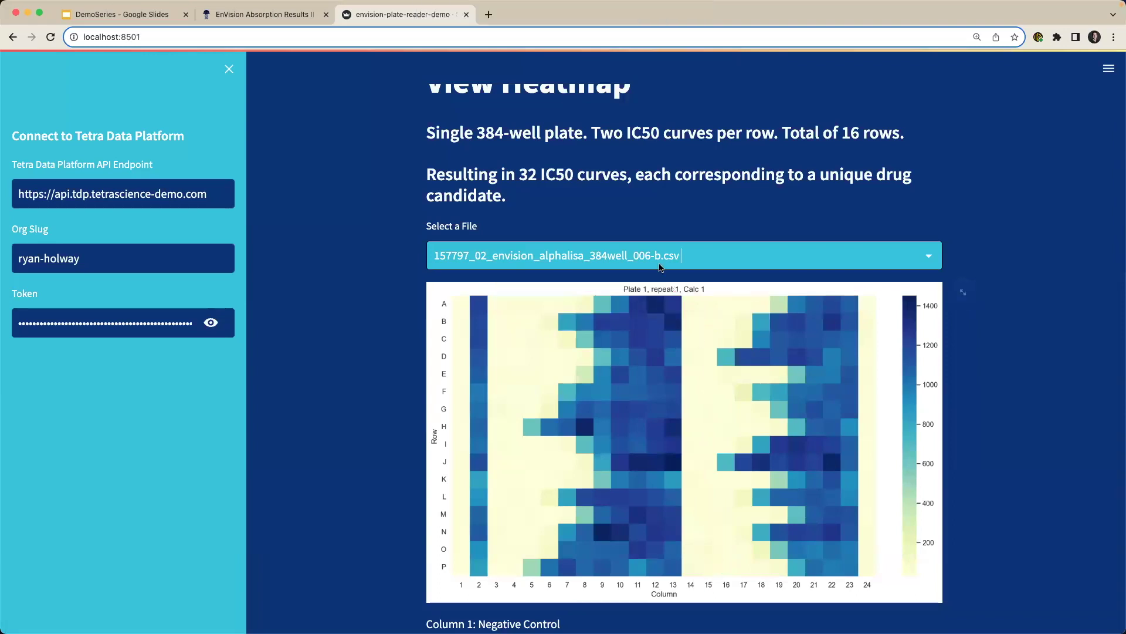
key("ctrl+shift+a")
left_click_drag(650, 190, 893, 191)
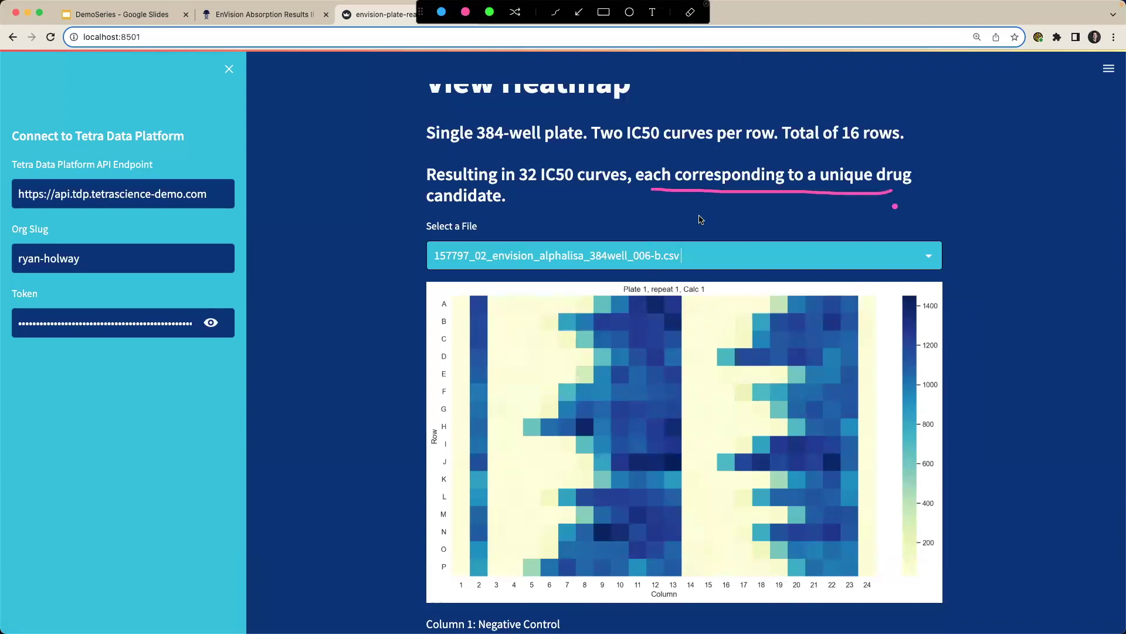
key("Escape")
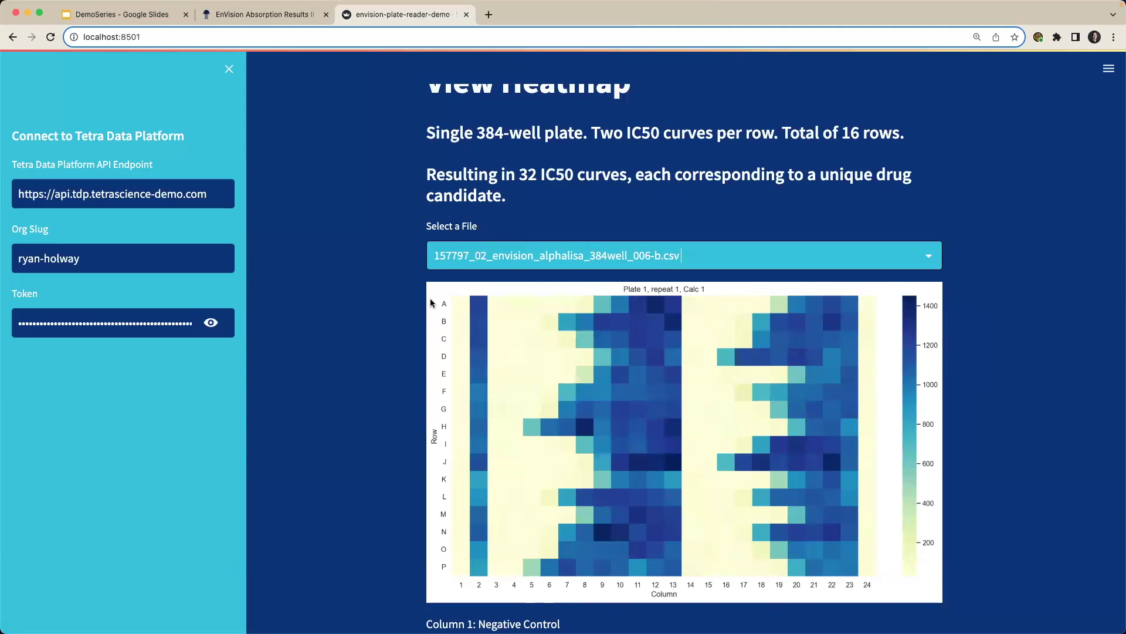
Step: Scroll down and outline row A's first curve on the heatmap
scroll(332, 356, "down", 3)
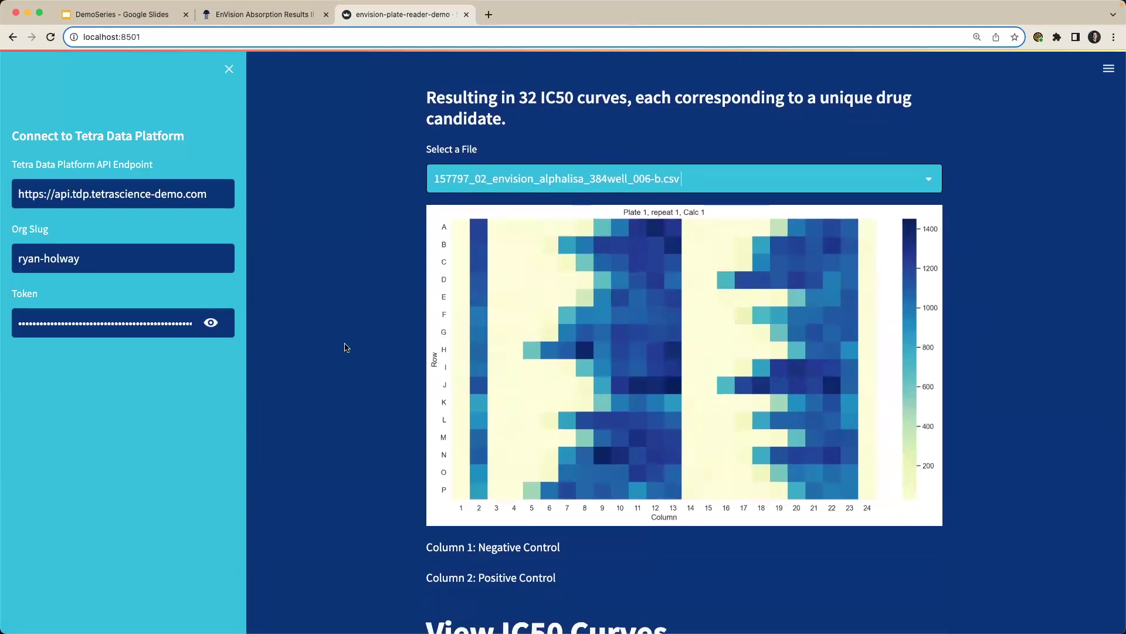
scroll(346, 348, "down", 1)
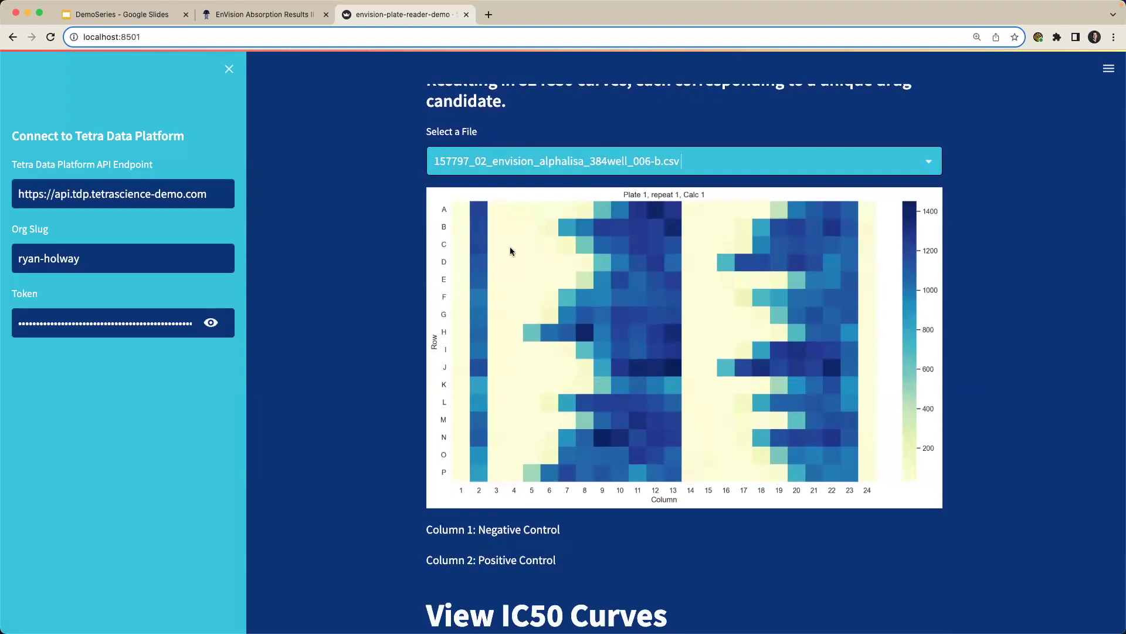
key("alt+shift+a")
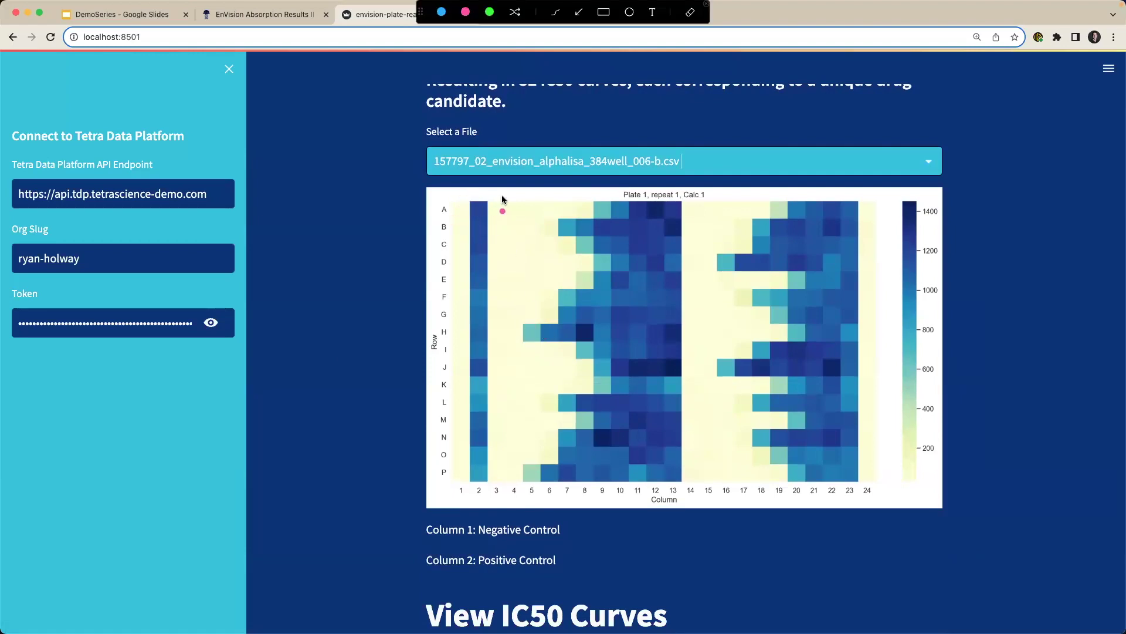
mouse_move(500, 199)
left_mouse_down()
mouse_move(483, 219)
mouse_move(688, 217)
mouse_move(685, 202)
mouse_move(663, 196)
mouse_move(486, 200)
left_mouse_up()
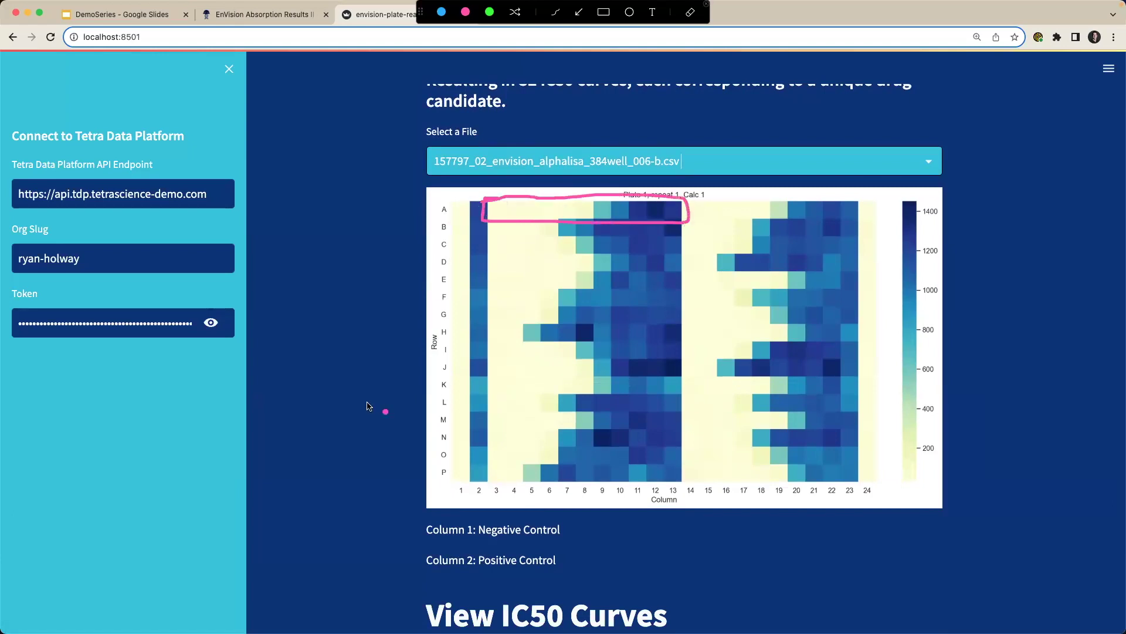
key("Escape")
Step: In View IC50 Curves, change the plotted curve from A 4-13 to C 14-24
scroll(358, 395, "down", 3)
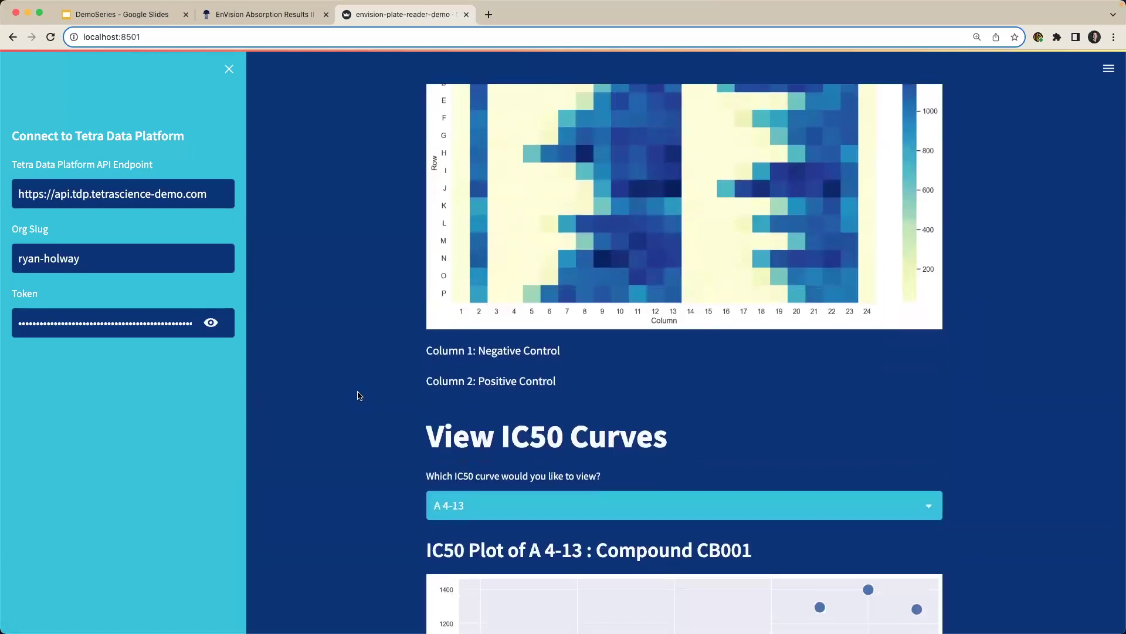
scroll(357, 395, "down", 3)
left_click(477, 345)
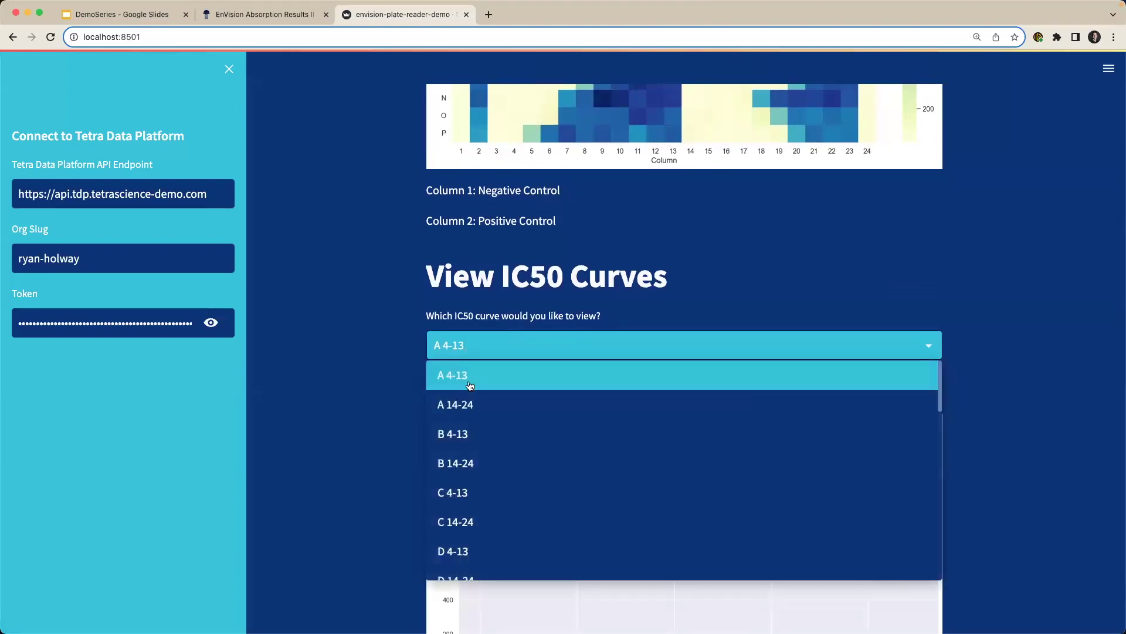
left_click(464, 376)
scroll(357, 353, "down", 3)
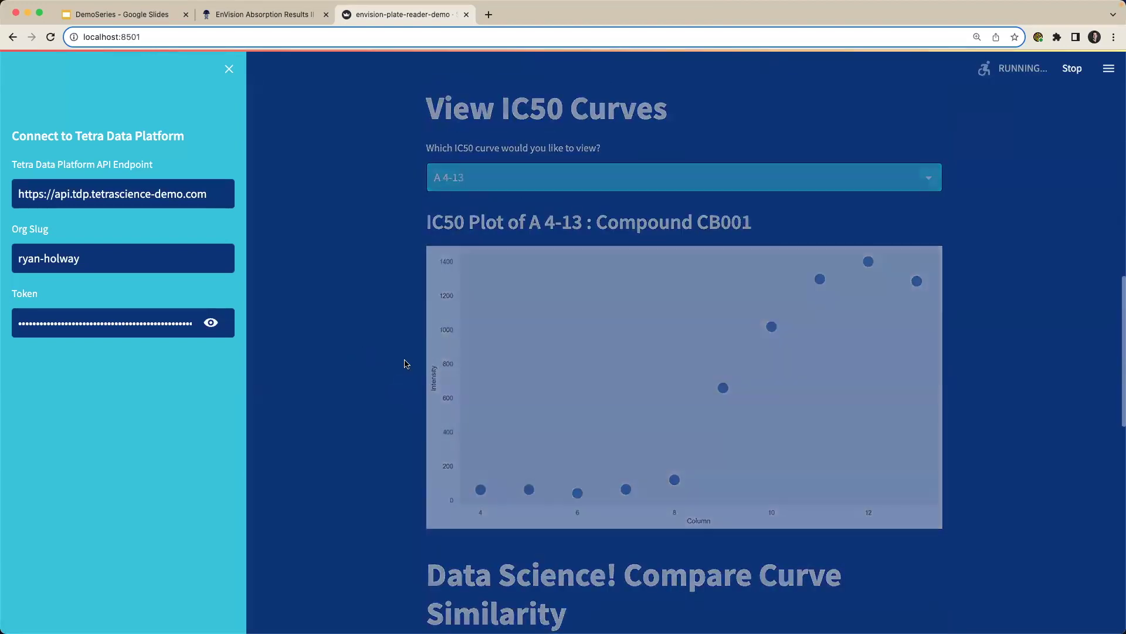
scroll(404, 364, "up", 2)
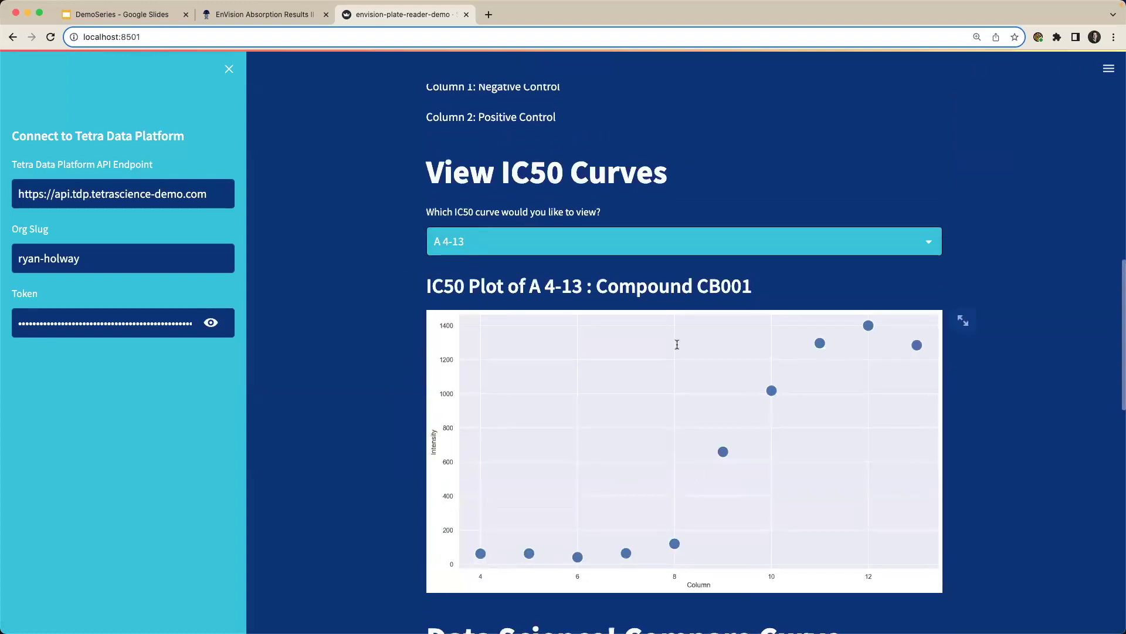
left_click(539, 238)
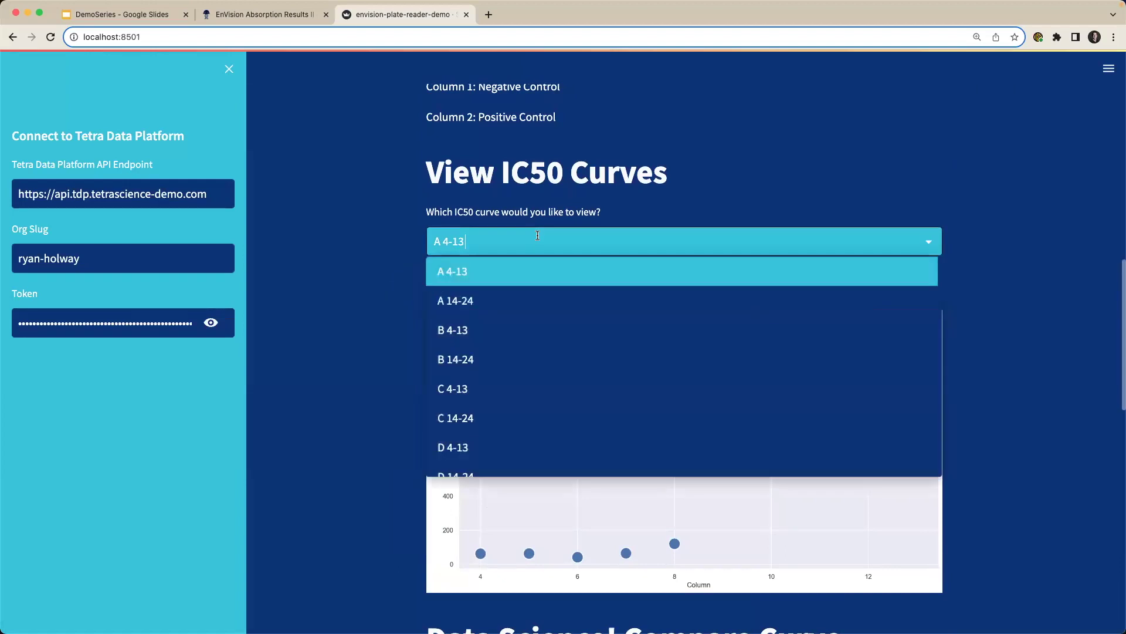
left_click(484, 418)
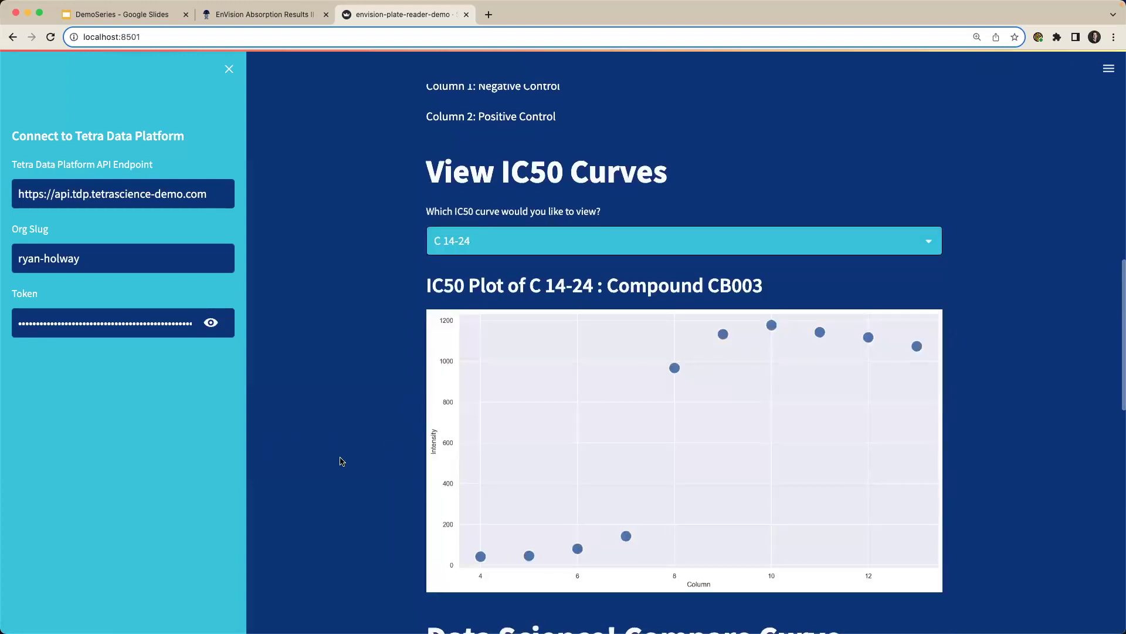
scroll(342, 460, "down", 7)
Step: Scroll to Compare Curve Similarity and choose C 4-13 as the comparison curve
scroll(344, 461, "down", 1)
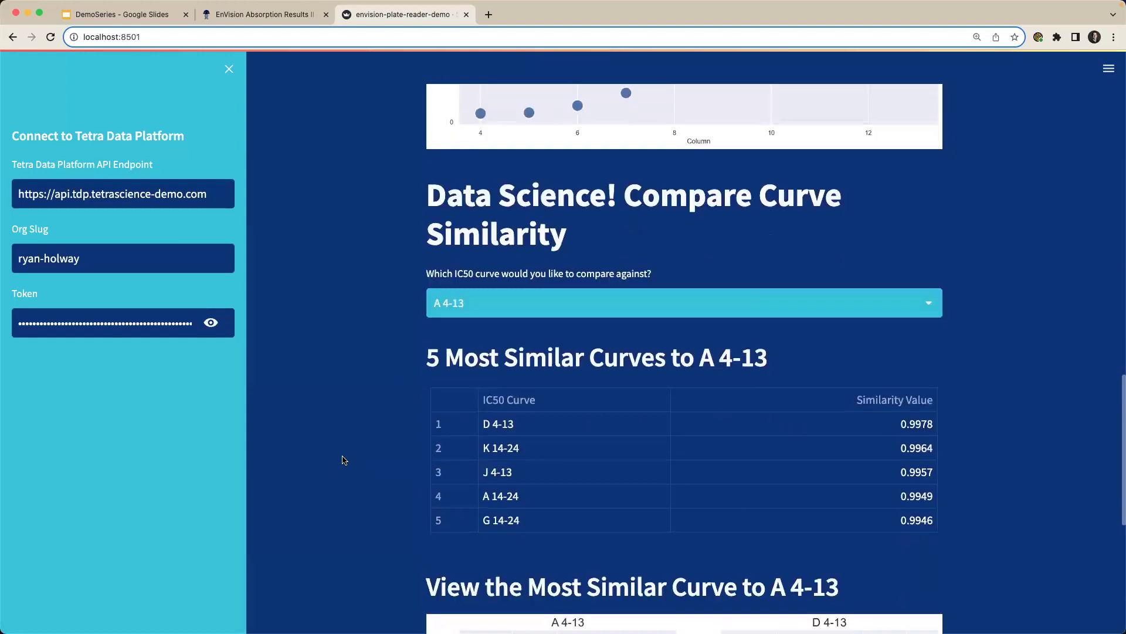
scroll(326, 441, "down", 1)
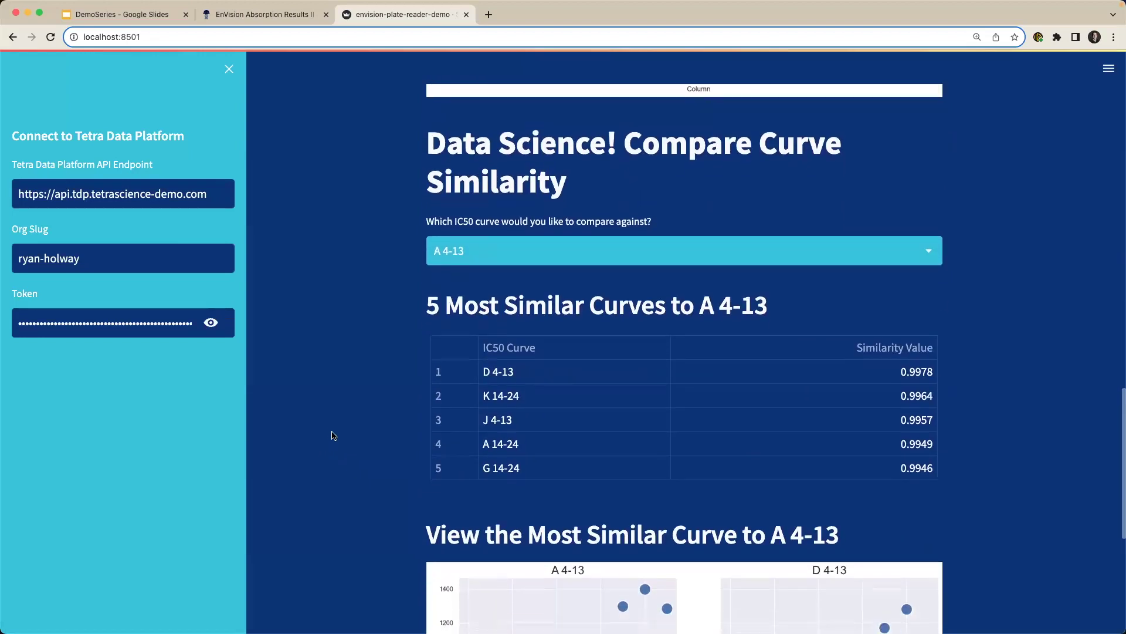
scroll(322, 410, "down", 1)
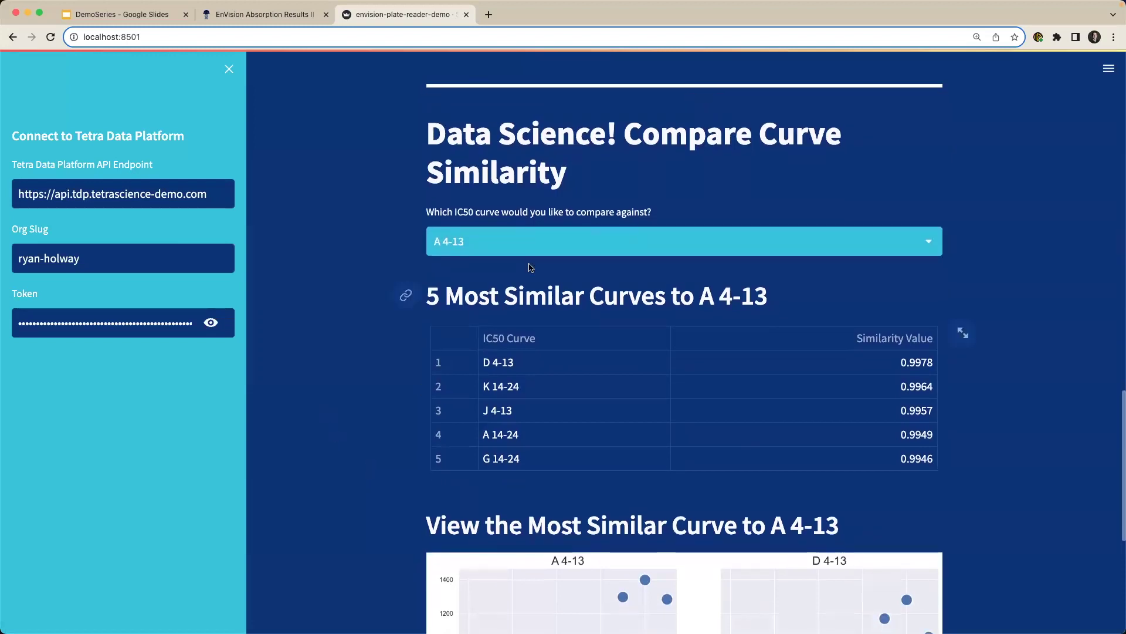
left_click(557, 240)
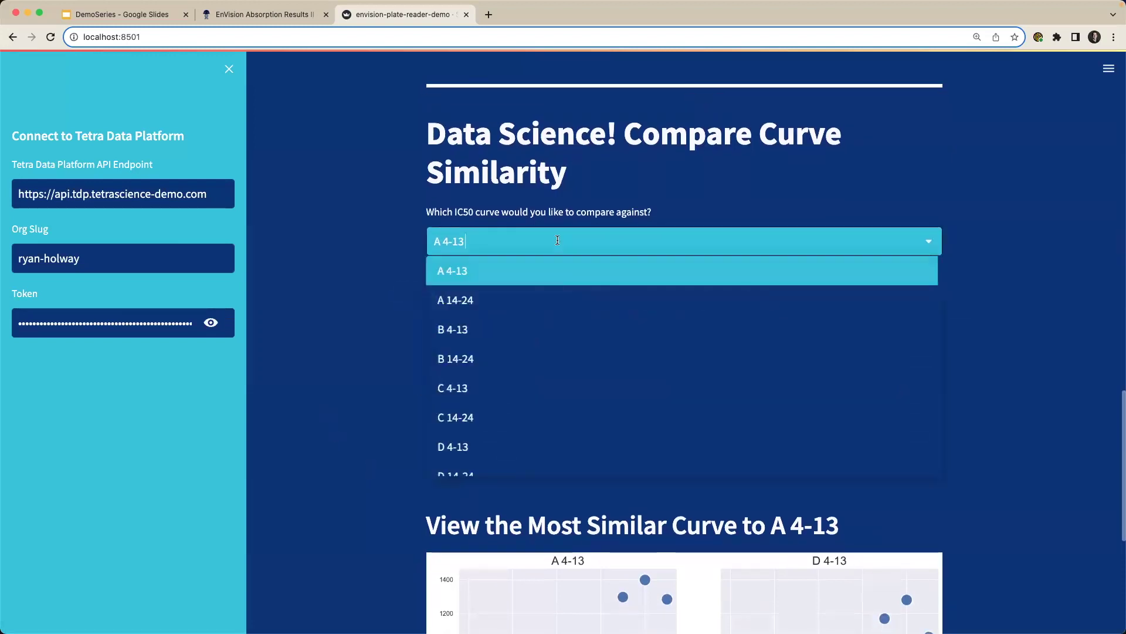
left_click(497, 389)
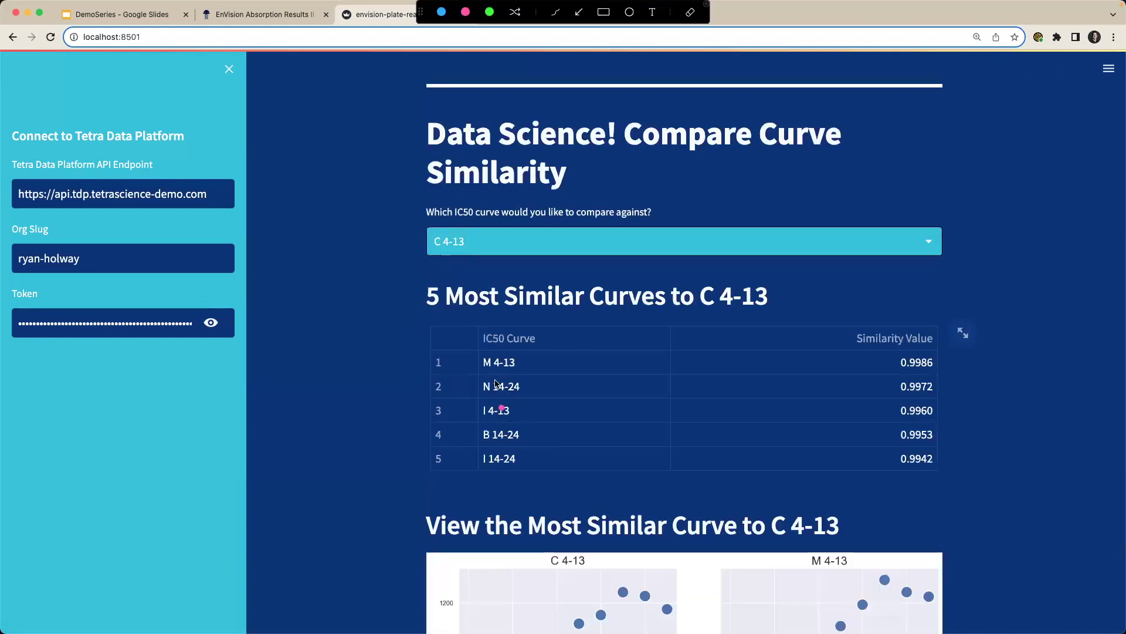
Step: Annotate the results, circling C 4-13 and marking top match M 4-13's 0.9986 similarity
key("alt+super+a")
mouse_move(518, 353)
left_mouse_down()
mouse_move(432, 352)
mouse_move(422, 362)
mouse_move(444, 382)
mouse_move(551, 375)
mouse_move(546, 362)
mouse_move(510, 362)
left_mouse_up()
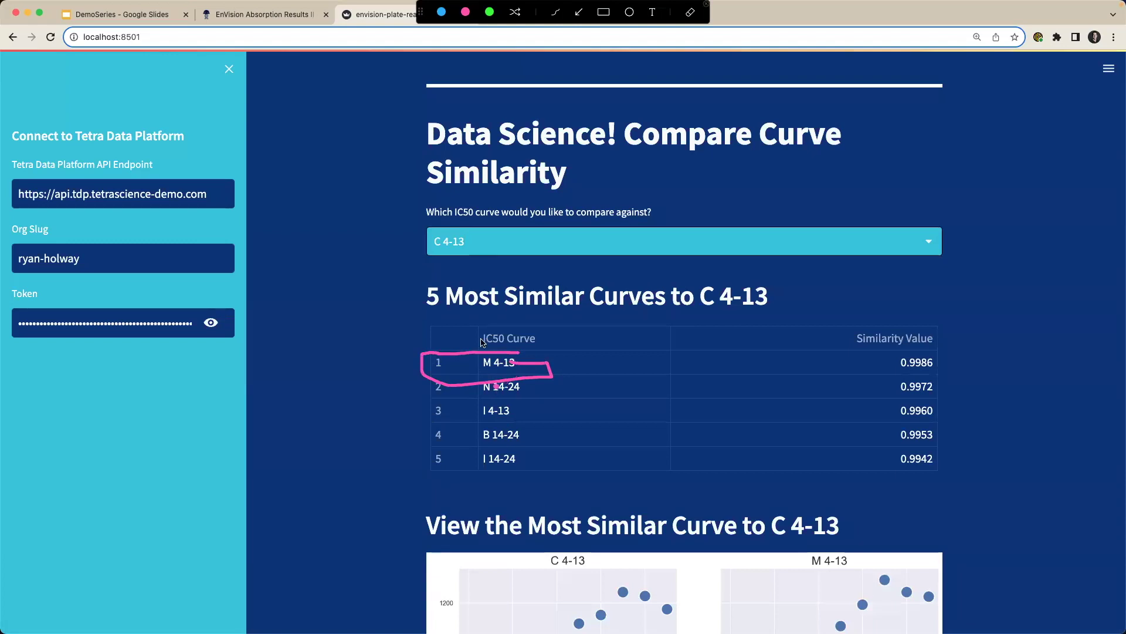
left_click(427, 264)
mouse_move(441, 226)
left_mouse_down()
mouse_move(400, 242)
mouse_move(478, 277)
mouse_move(477, 218)
mouse_move(428, 212)
left_mouse_up()
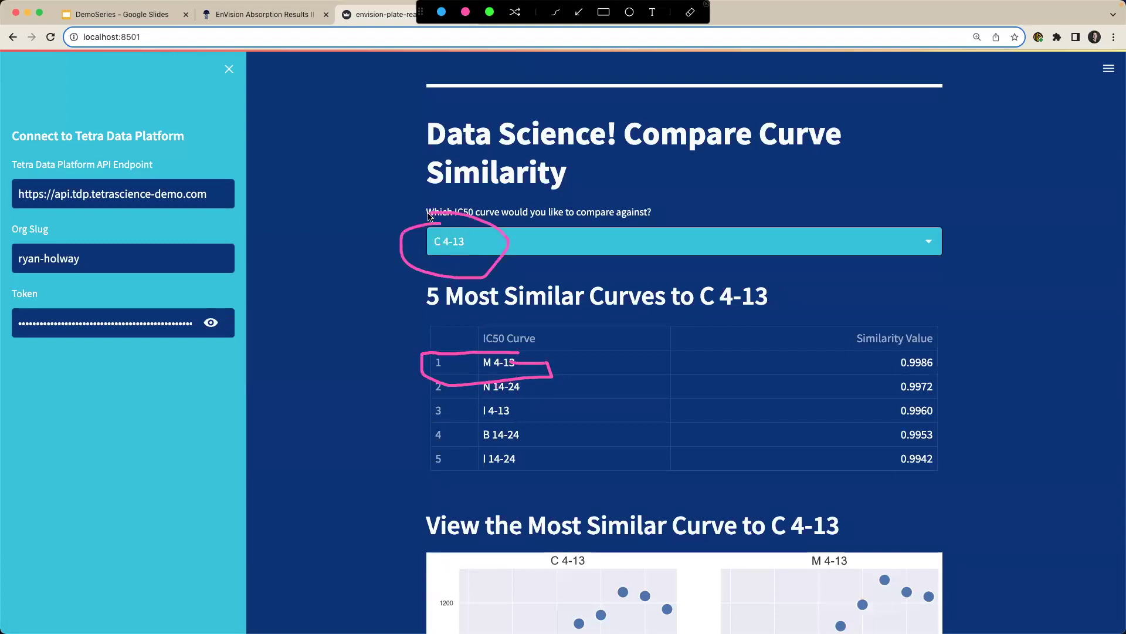
key("alt+super+a")
key("alt+super+a")
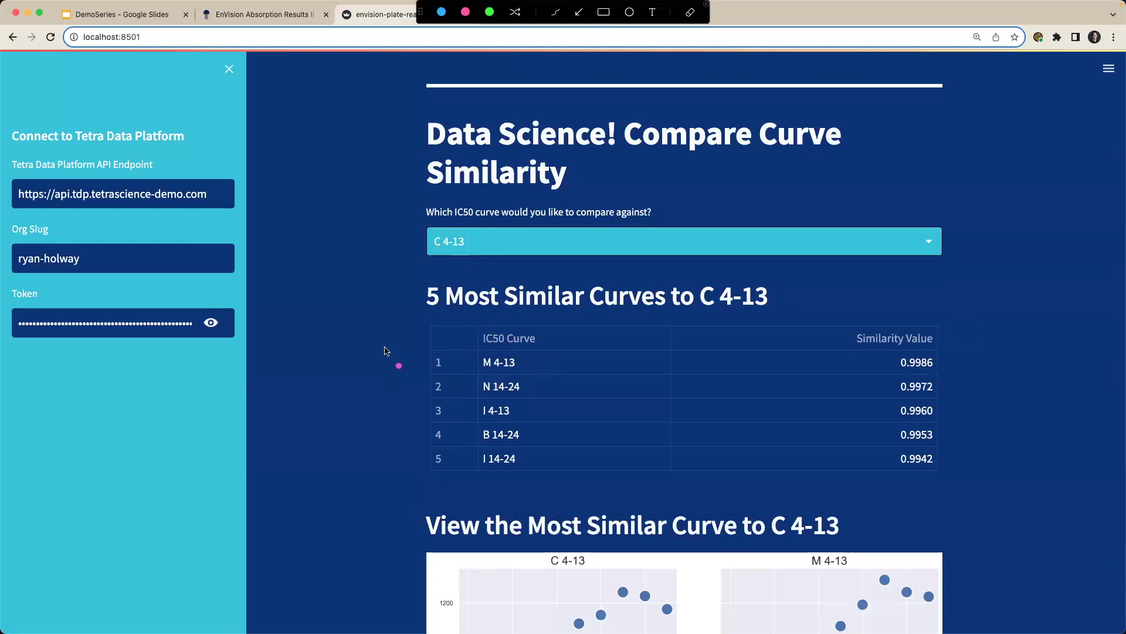
left_click_drag(385, 347, 437, 364)
key("alt+super+a")
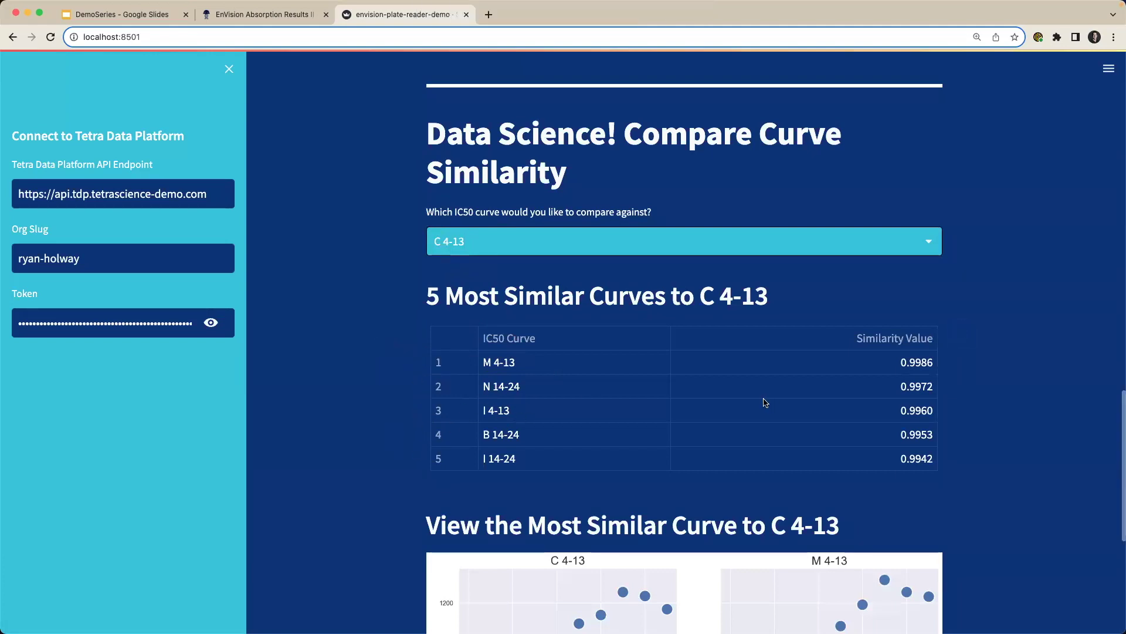
key("alt+super+a")
mouse_move(848, 324)
left_mouse_down()
mouse_move(846, 370)
mouse_move(953, 371)
mouse_move(954, 324)
mouse_move(843, 323)
left_mouse_up()
key("alt+super+a")
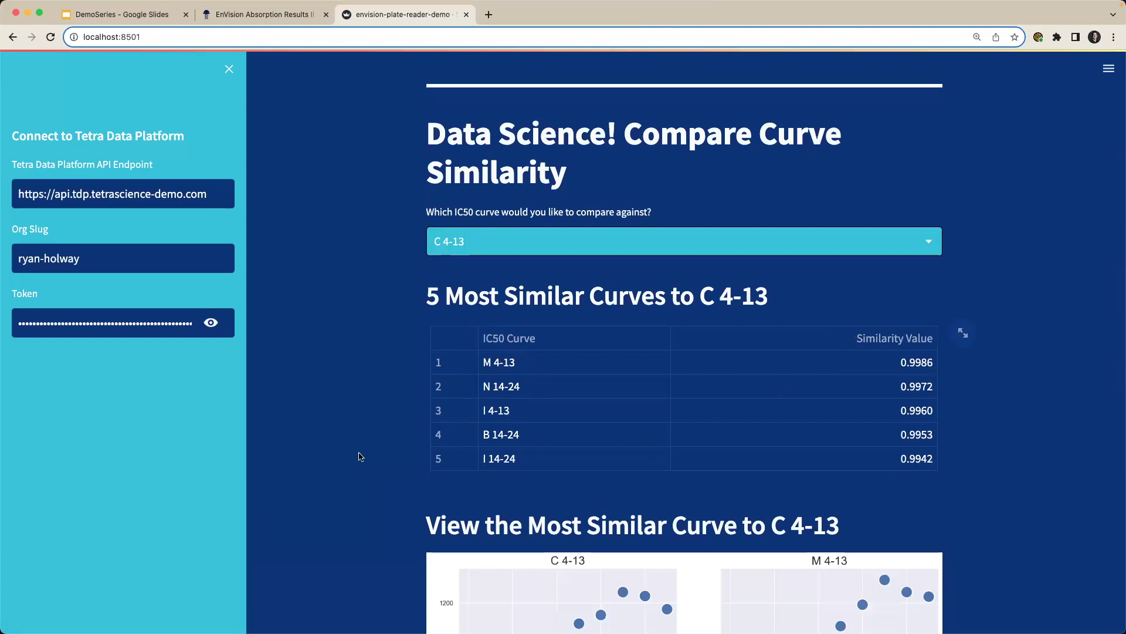
Step: Scroll down to the most-similar-curve plots and underline 'Most' in the heading
scroll(352, 437, "down", 3)
scroll(352, 437, "down", 1)
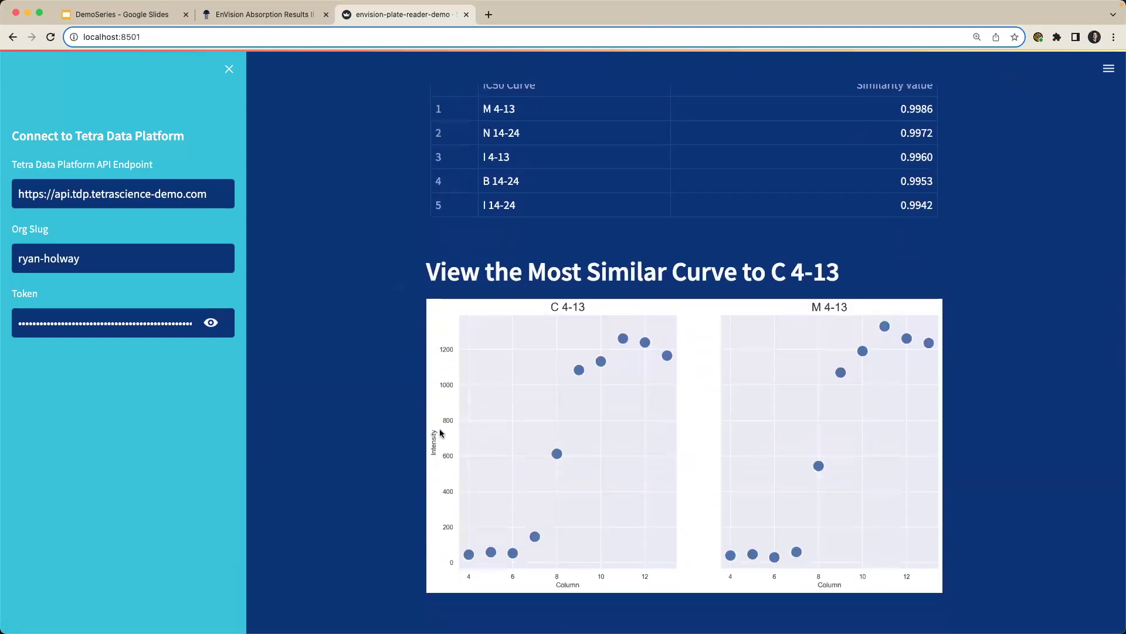
key("alt+super+a")
left_click(548, 364)
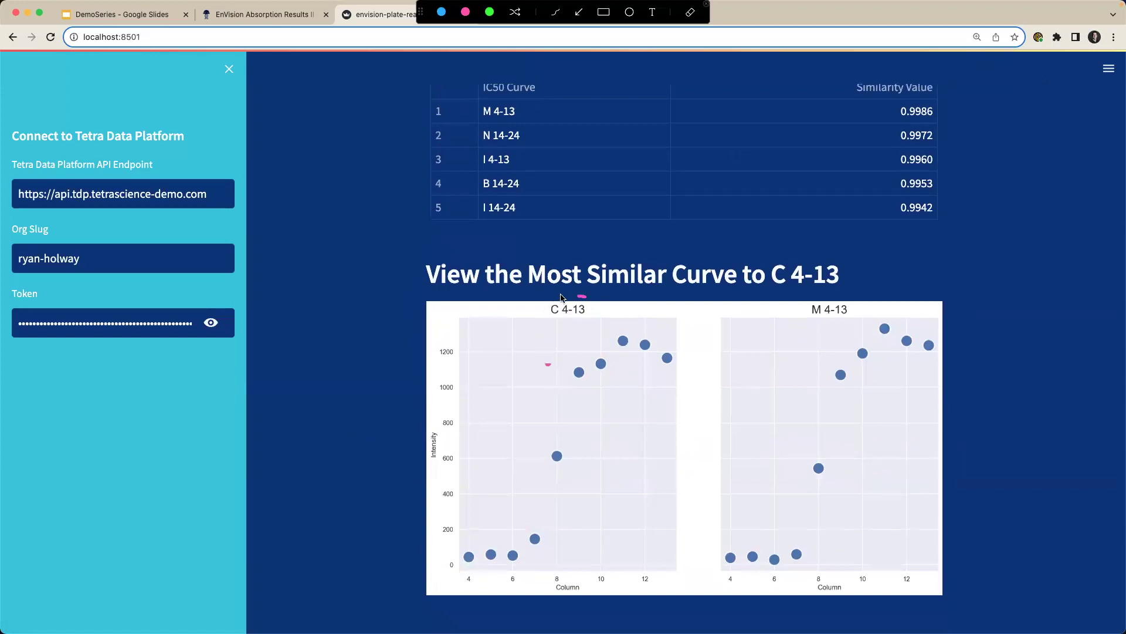
mouse_move(587, 297)
left_mouse_down()
mouse_move(528, 297)
mouse_move(590, 324)
mouse_move(586, 297)
left_mouse_up()
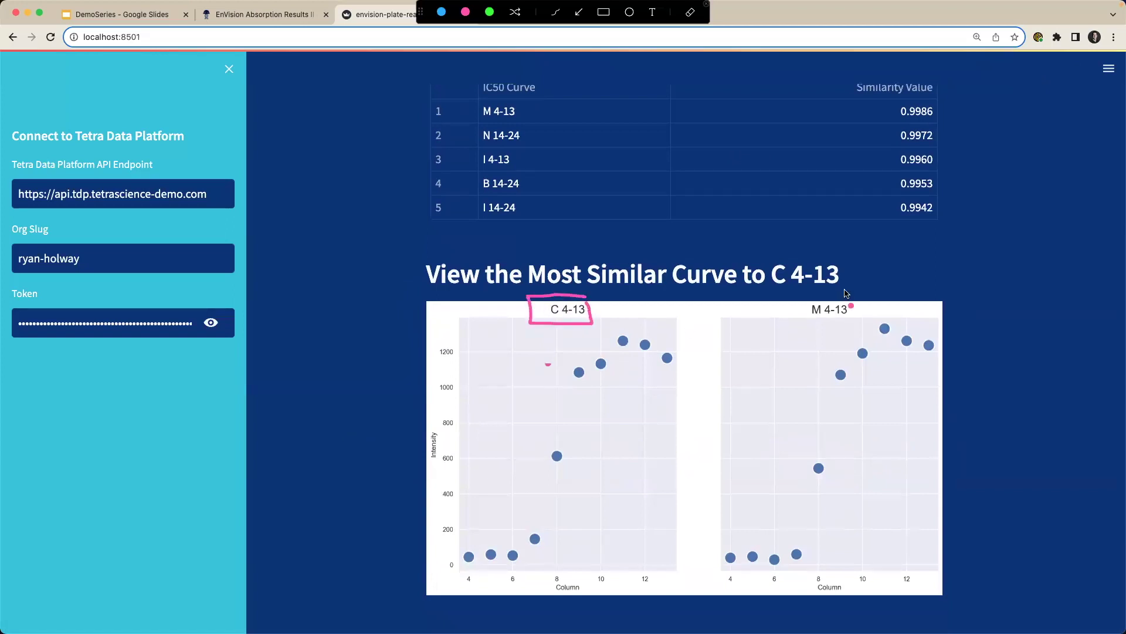
Step: Box the C 4-13 and M 4-13 plot titles, then return to the DemoSeries presentation
mouse_move(847, 290)
left_mouse_down()
mouse_move(787, 294)
mouse_move(788, 320)
mouse_move(851, 320)
mouse_move(852, 295)
left_mouse_up()
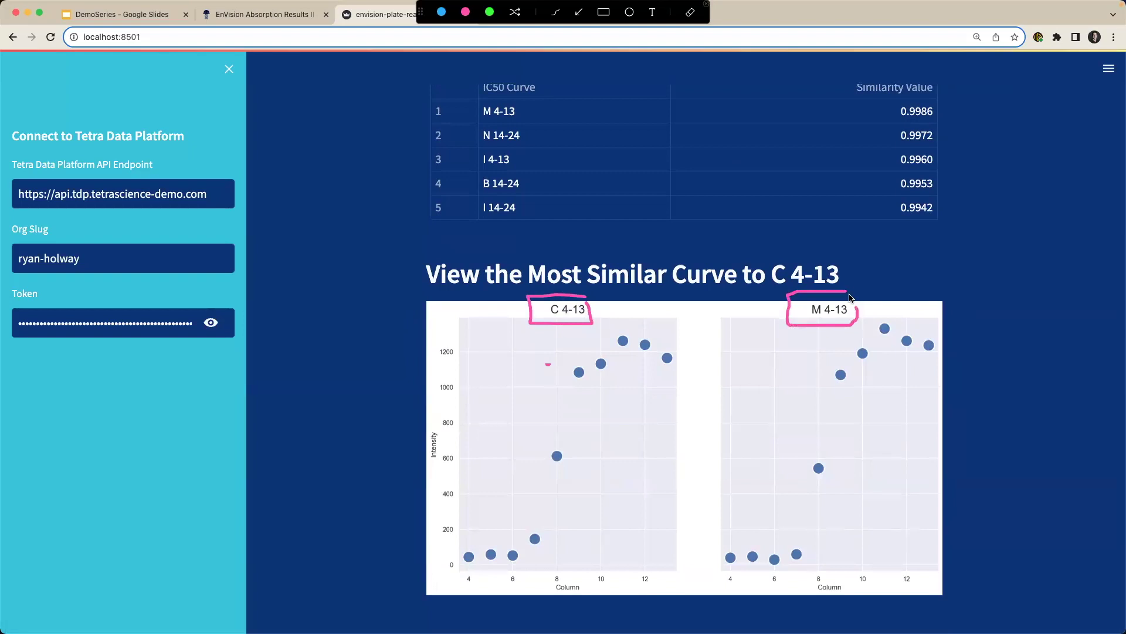
left_click(867, 355)
key("Escape")
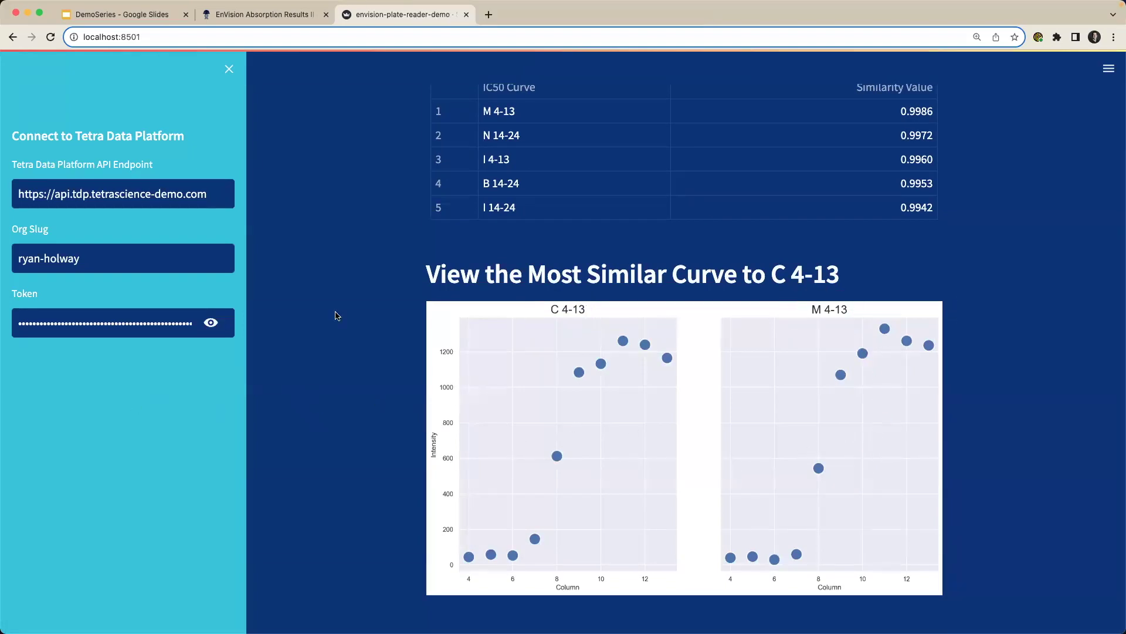
left_click(141, 22)
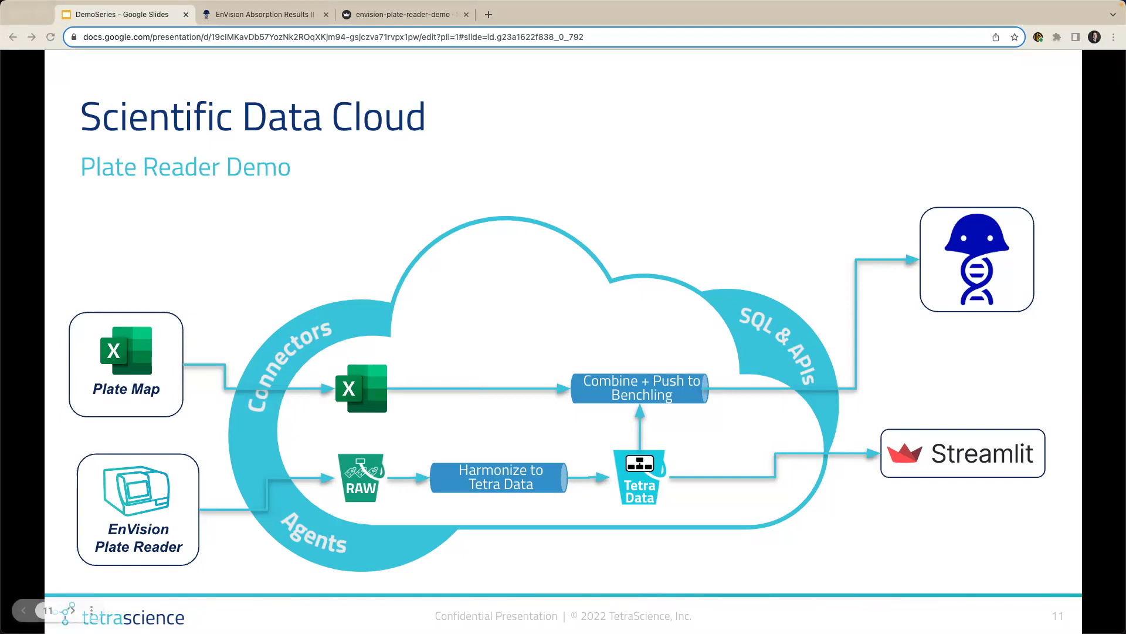
Step: Advance from slide 11 to the closing 'Thank You!' slide 12
key("Right")
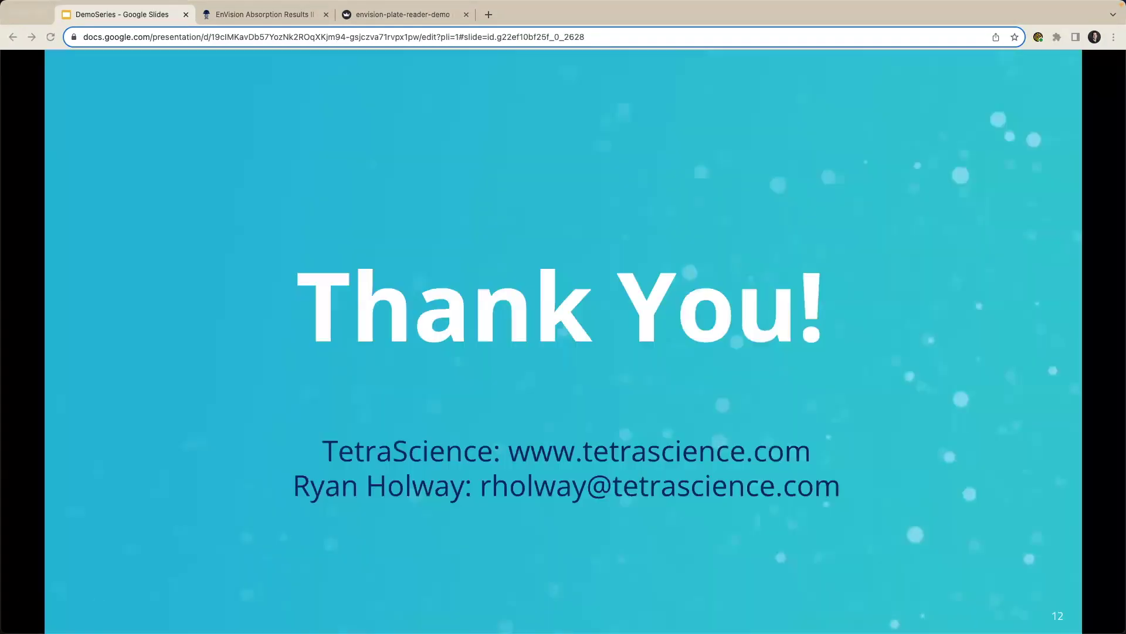